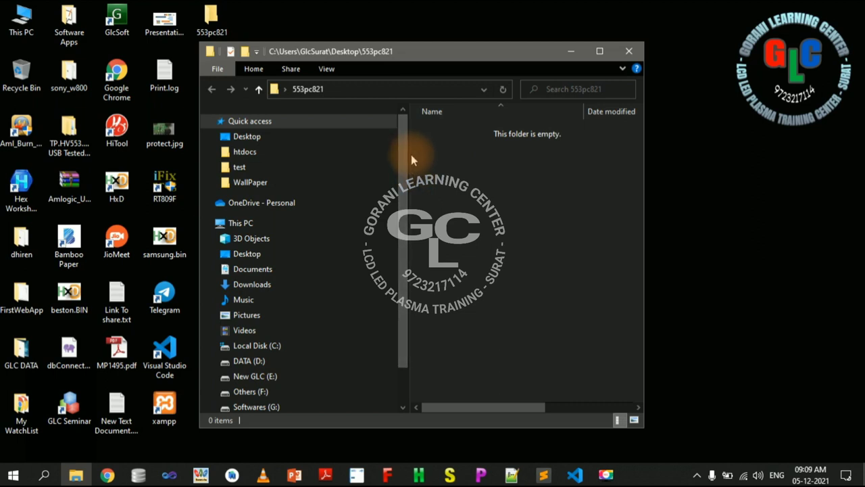
- Minimize the 553pc821 folder window and switch to the RT809H programmer software
left_click_drag(408, 153, 282, 174)
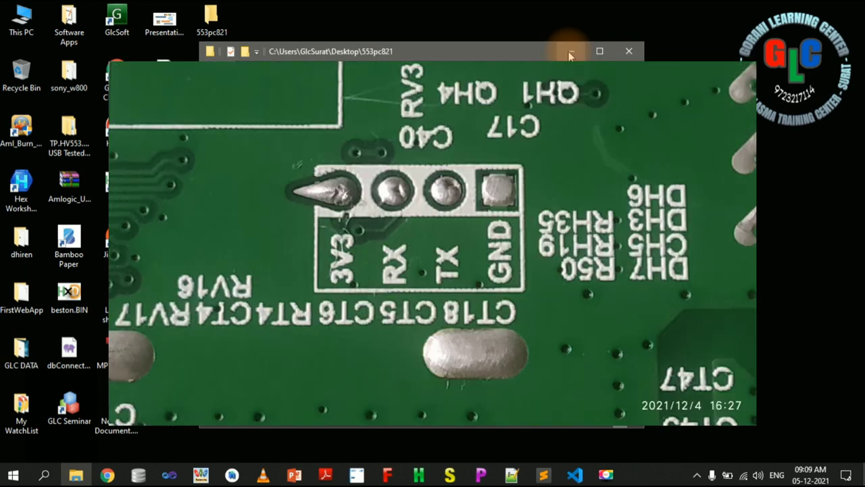
left_click(570, 52)
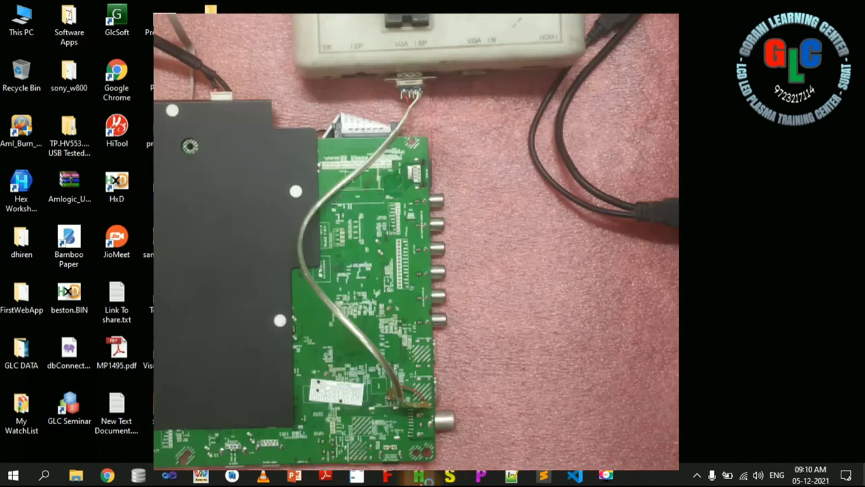
left_click(420, 477)
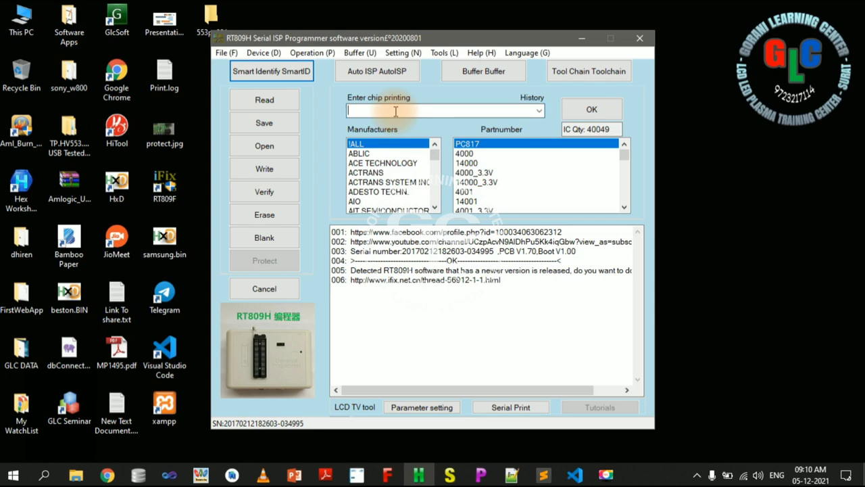
- Search the chip list for 553, look through the matching part numbers, and clear the search
type("553")
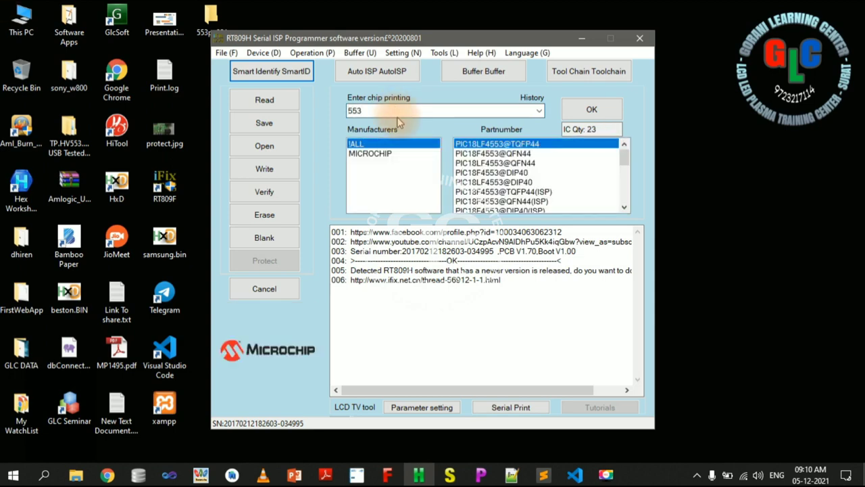
scroll(561, 169, "down", 5)
scroll(561, 169, "down", 3)
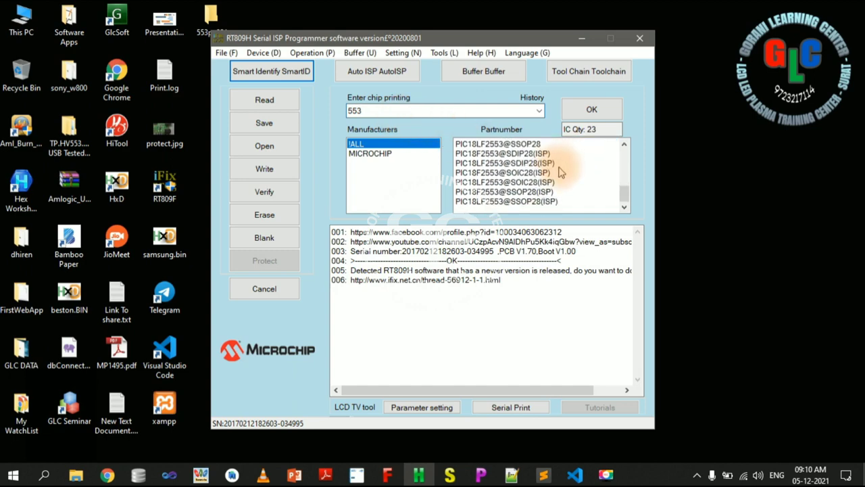
scroll(561, 179, "up", 8)
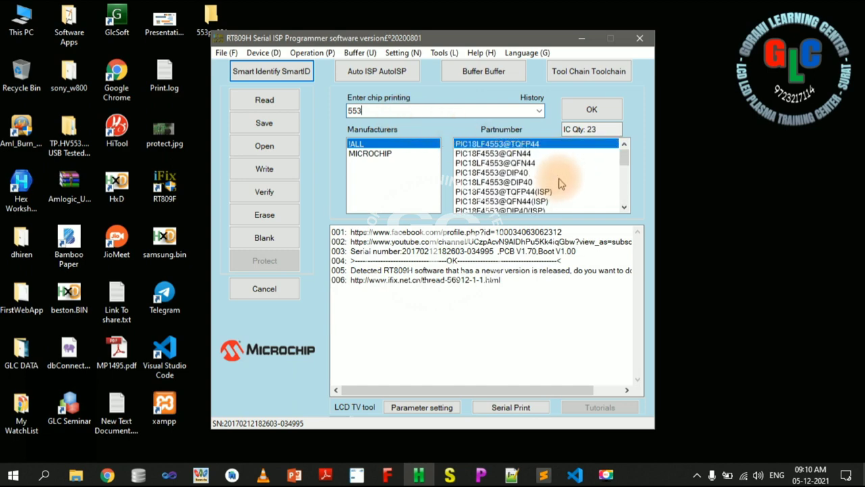
scroll(561, 180, "down", 6)
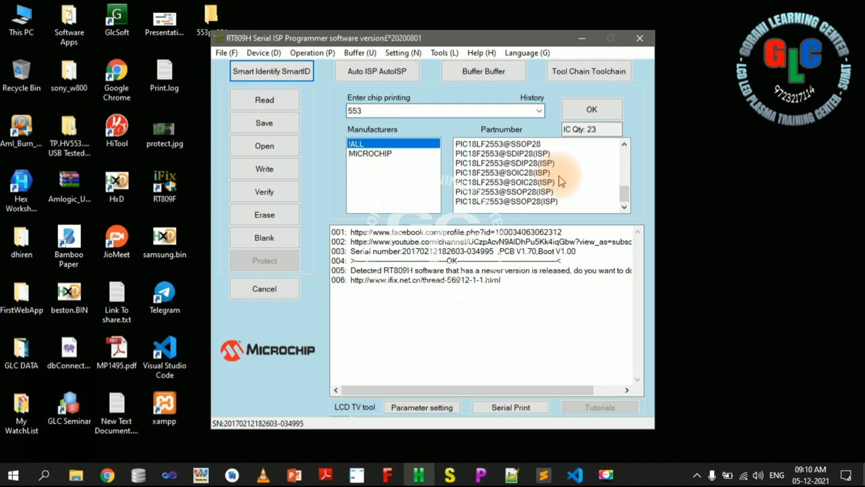
scroll(561, 180, "up", 6)
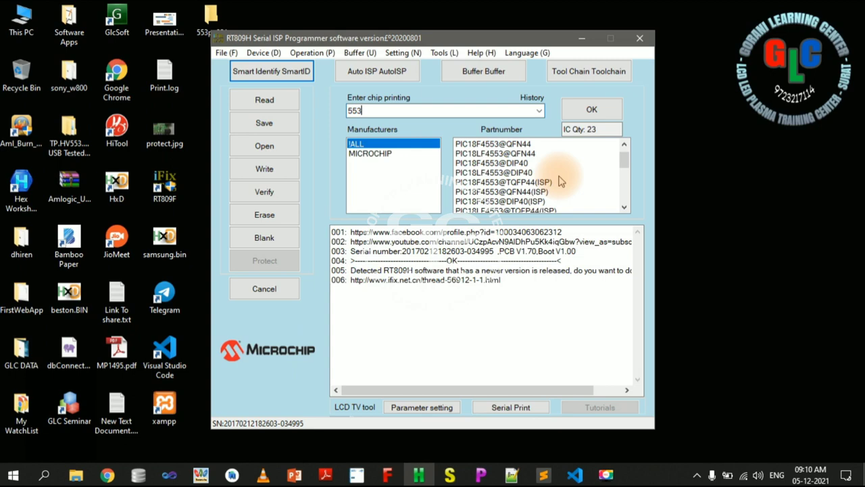
key("BackSpace")
key("BackSpace")
key("BackSpace")
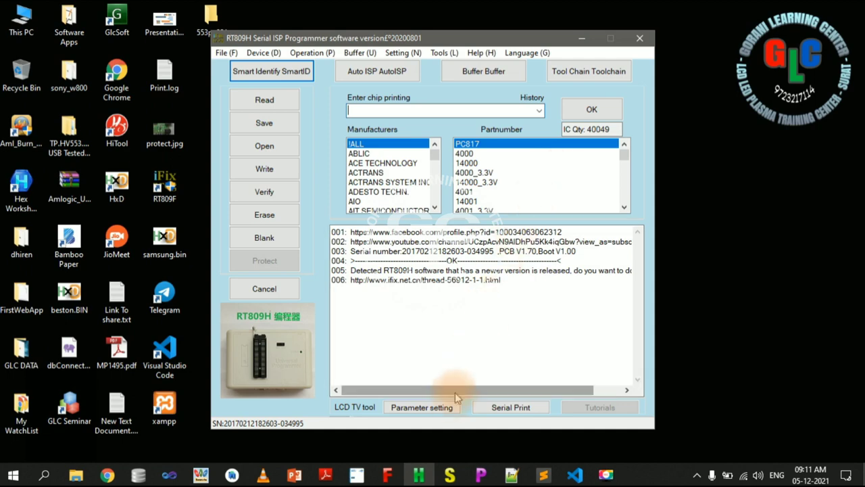
- Try serial printing with the VGA line sequence set to RXD/SDA -> 12, TXD/SCL -> 15, MST
left_click(433, 409)
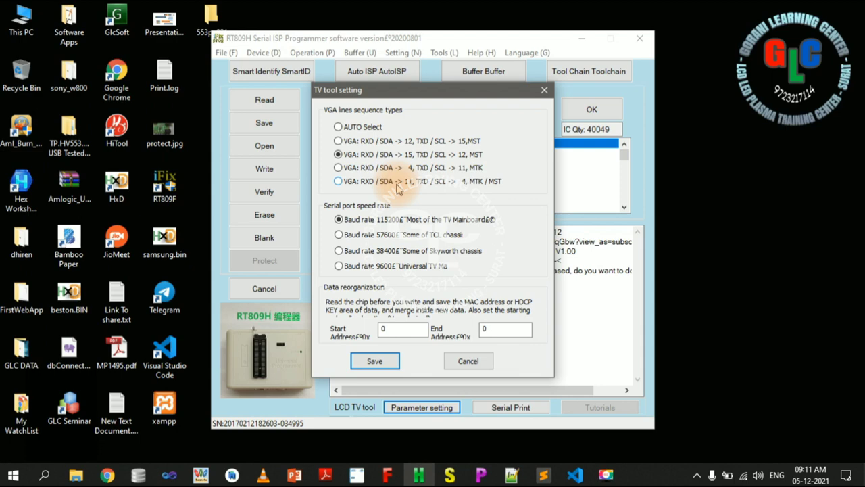
left_click(361, 141)
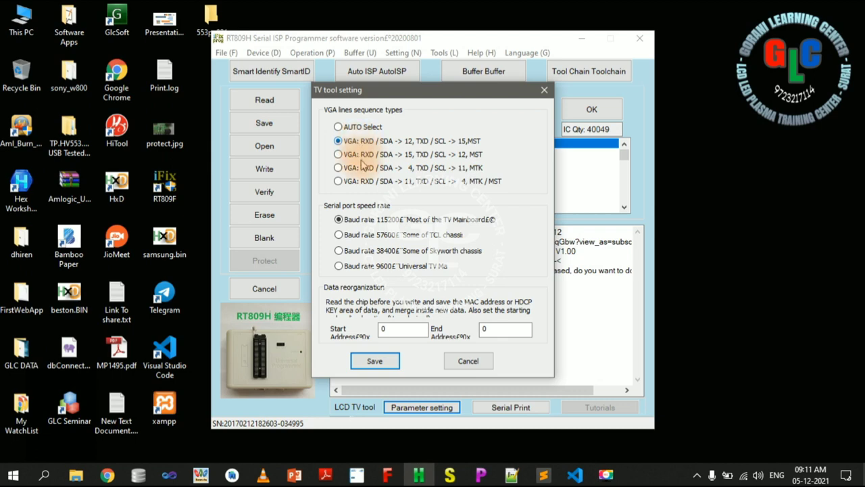
left_click(361, 168)
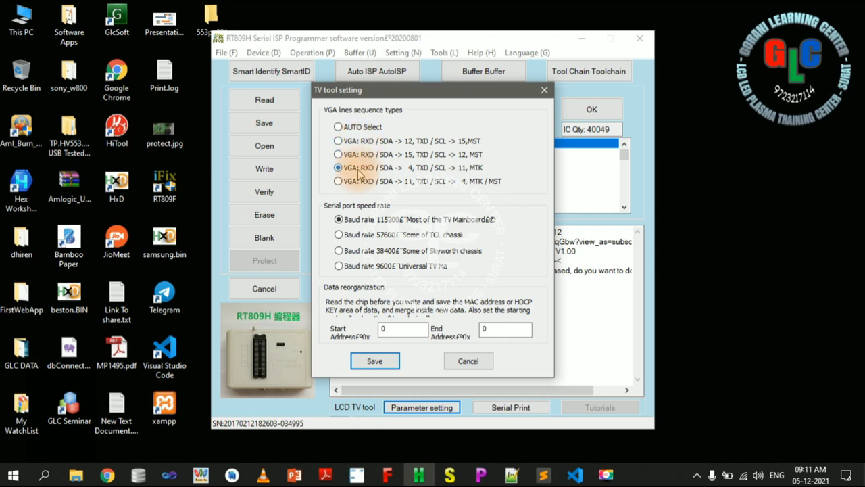
left_click(363, 181)
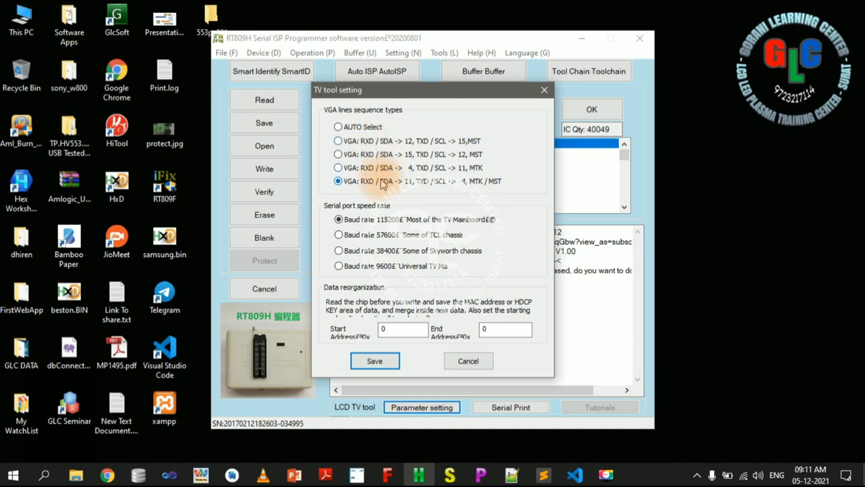
left_click(365, 141)
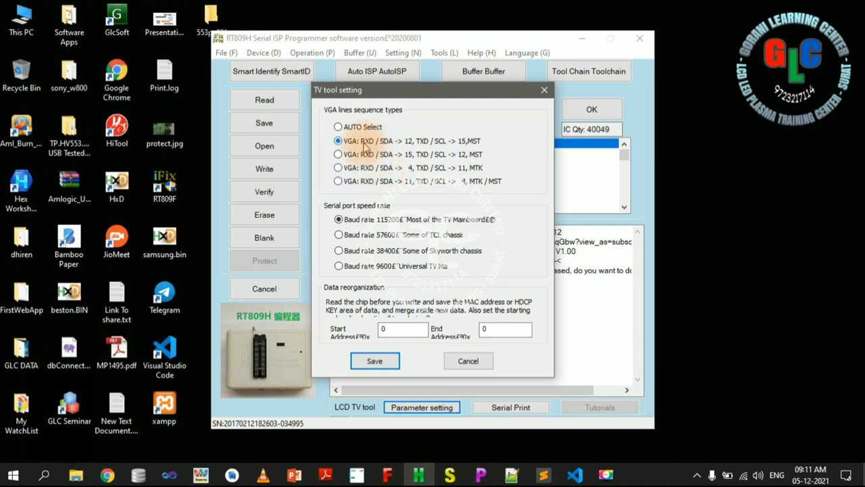
left_click(376, 361)
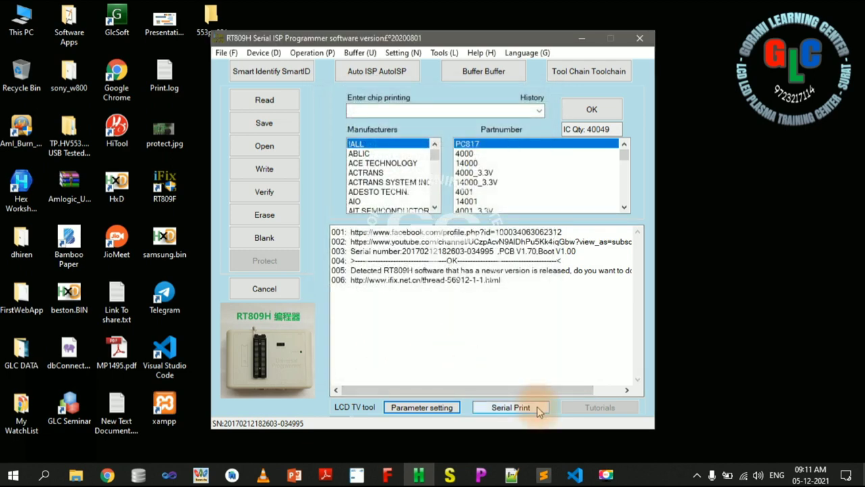
left_click(511, 407)
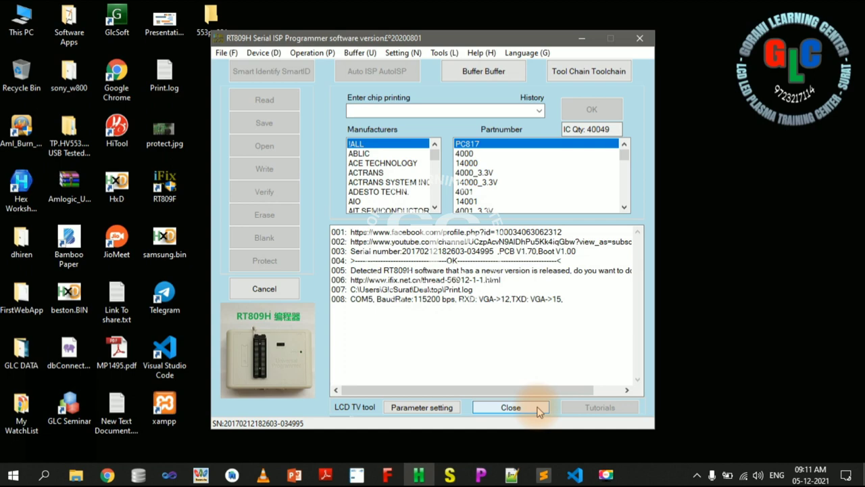
left_click(511, 407)
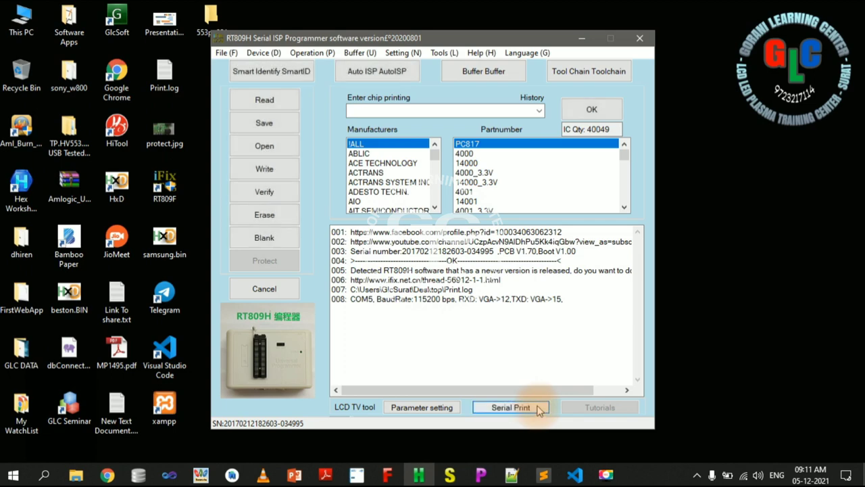
- Save the VGA line sequence as RXD/SDA -> 15, TXD/SCL -> 12, MST and start serial printing
left_click(426, 409)
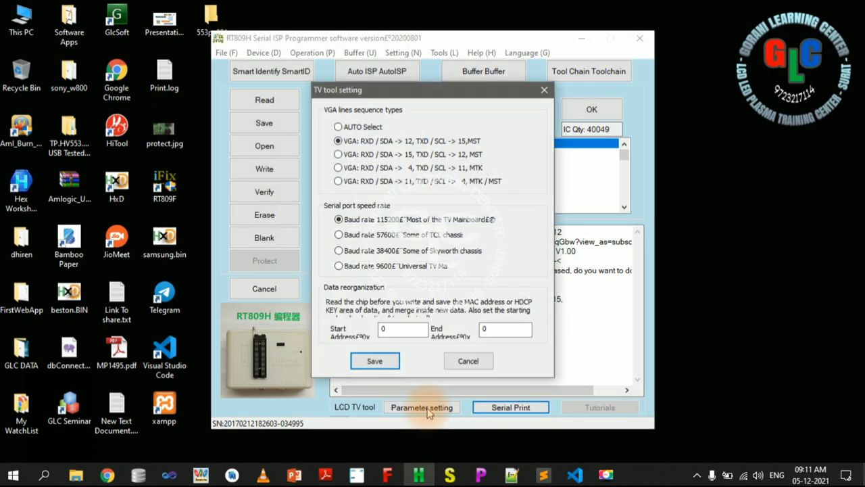
left_click(365, 156)
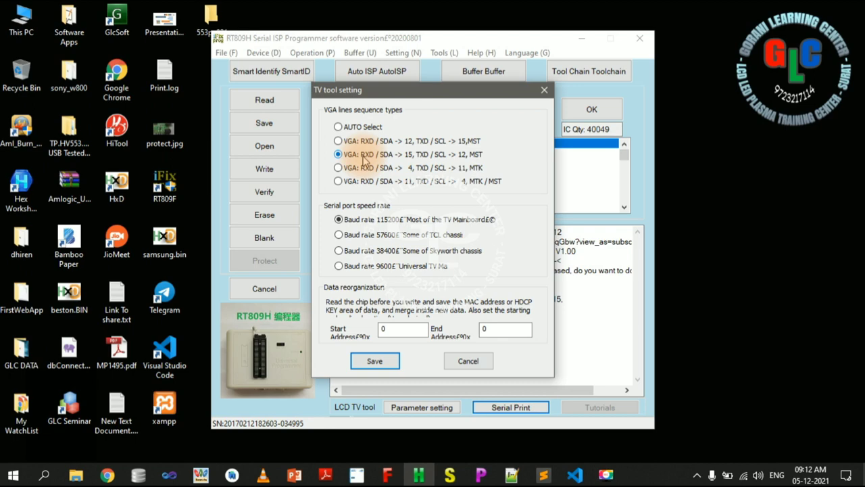
left_click(384, 364)
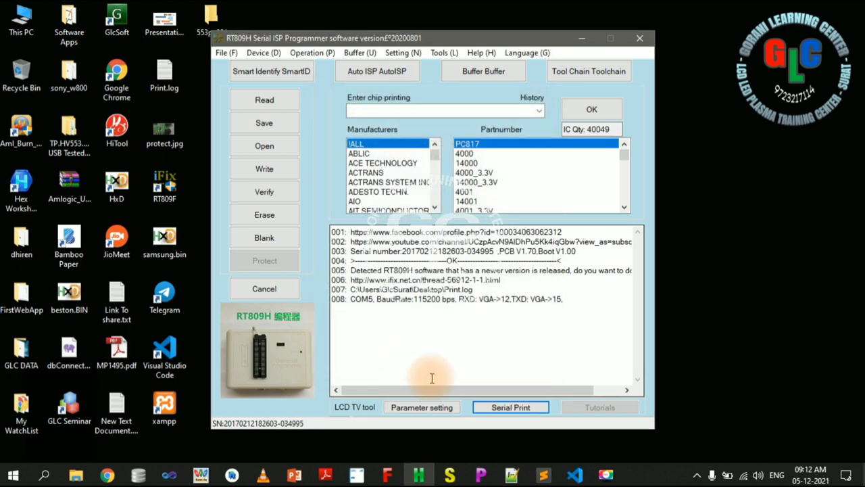
left_click(494, 409)
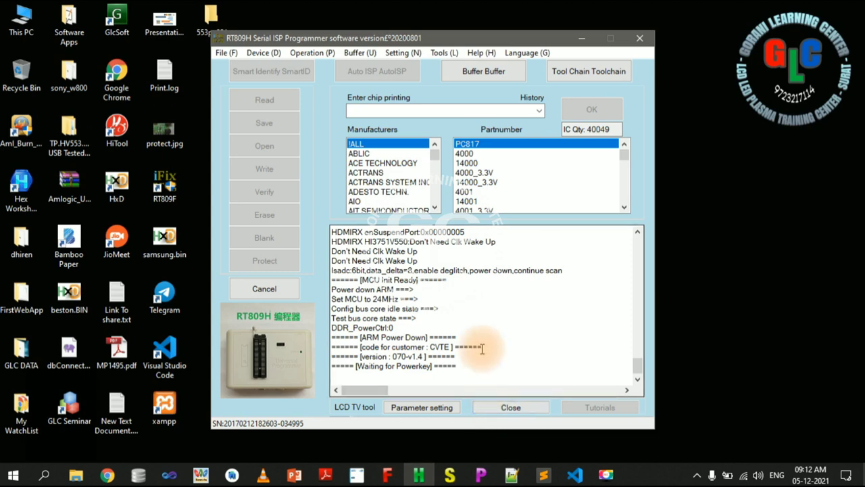
- Examine the printed boot log back to the long boot arguments line and read its list of eMMC partition sizes
scroll(478, 343, "up", 3)
scroll(477, 343, "up", 10)
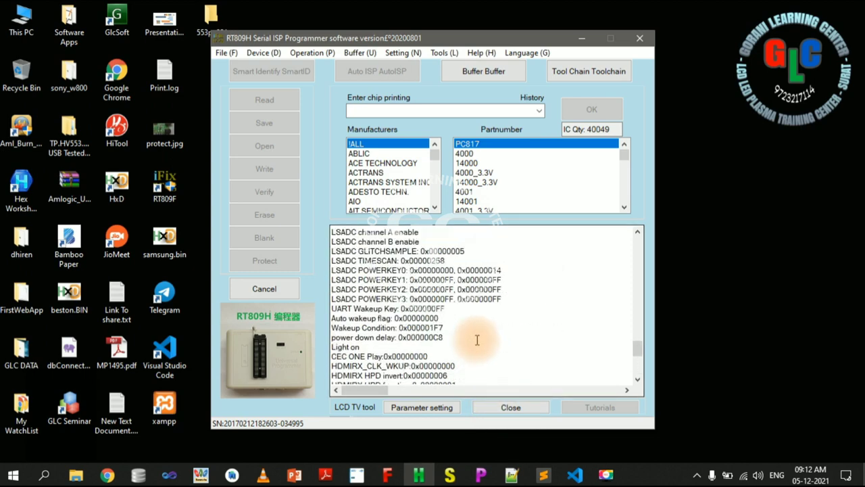
scroll(477, 339, "up", 10)
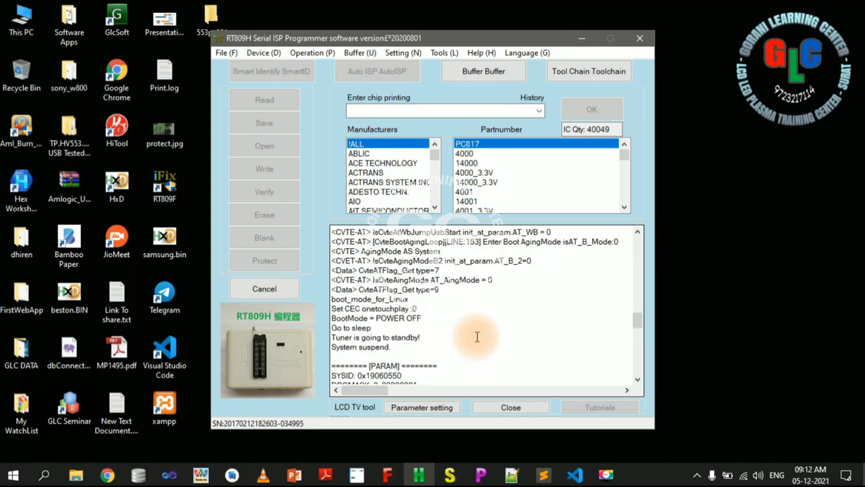
scroll(477, 336, "up", 4)
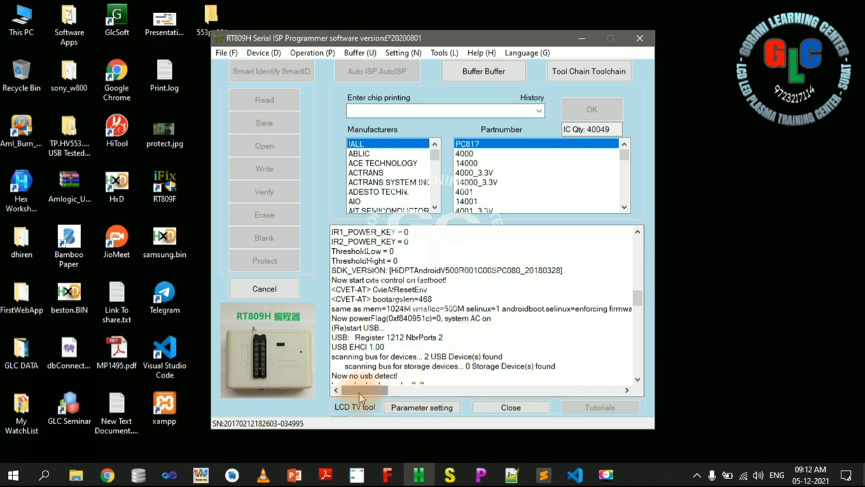
left_click_drag(359, 395, 455, 390)
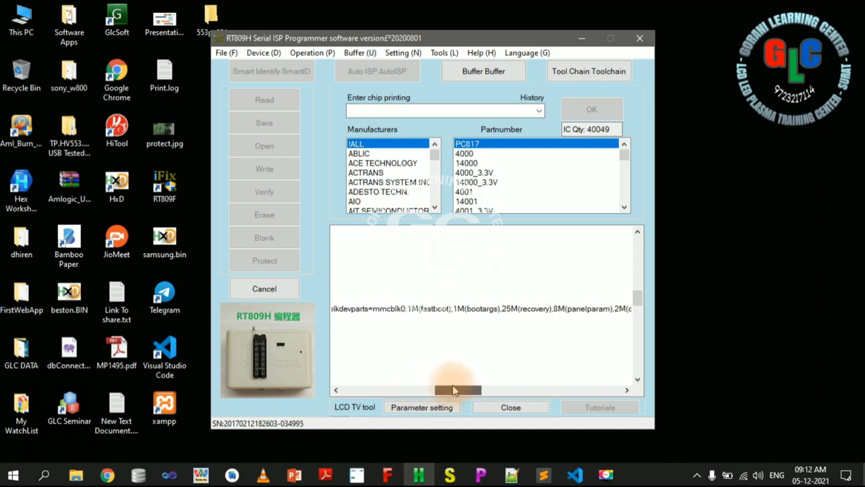
left_click(409, 309)
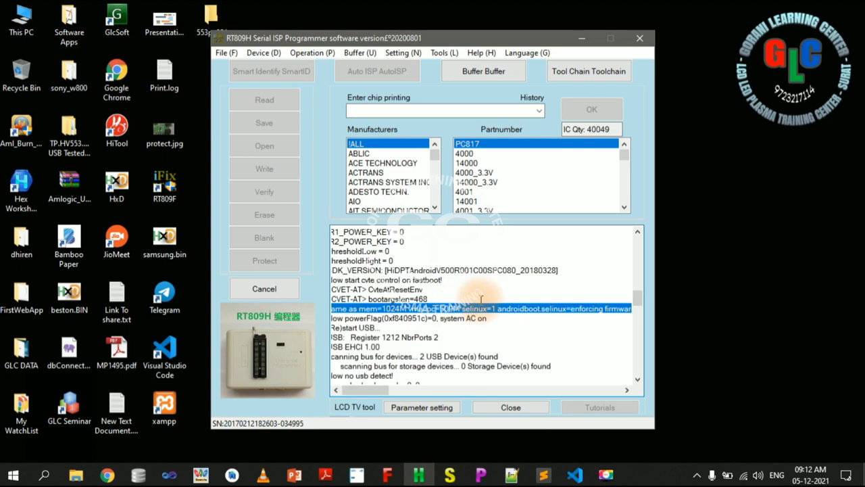
left_click(515, 338)
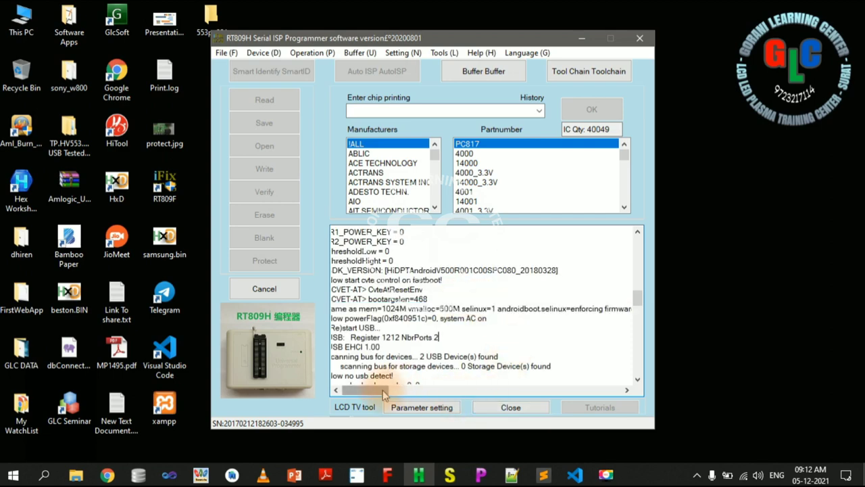
left_click_drag(383, 396, 355, 386)
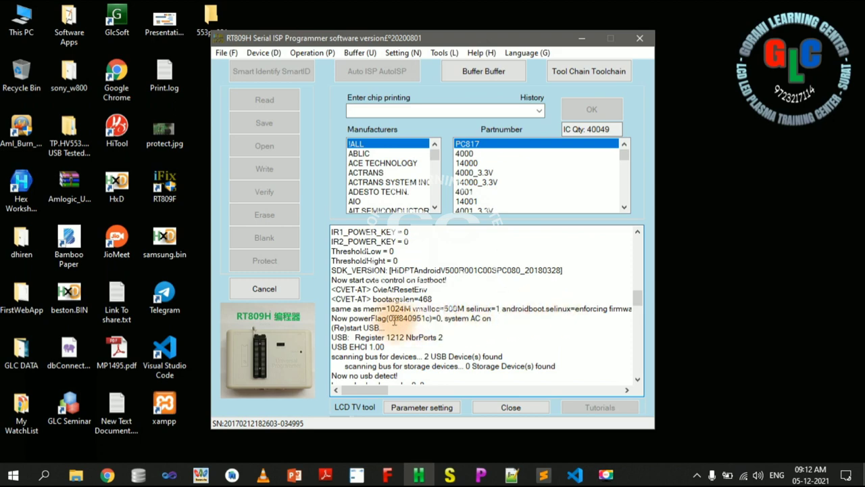
left_click_drag(365, 391, 499, 391)
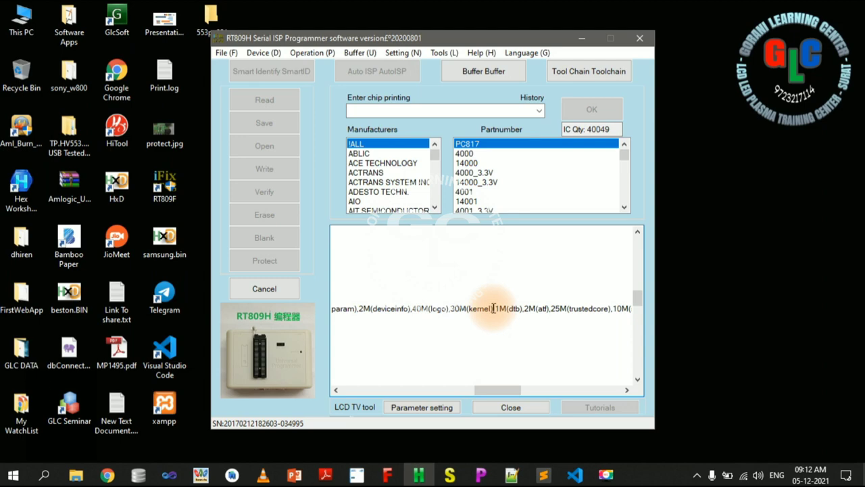
left_click_drag(494, 308, 610, 309)
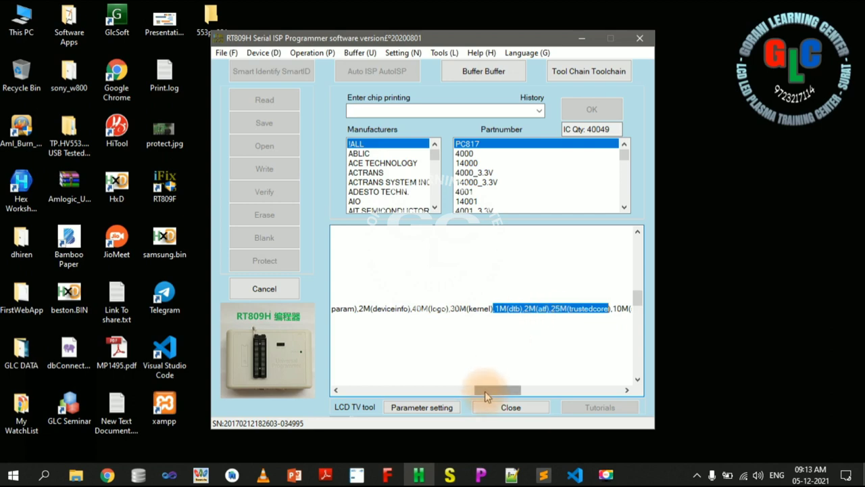
left_click_drag(486, 396, 341, 386)
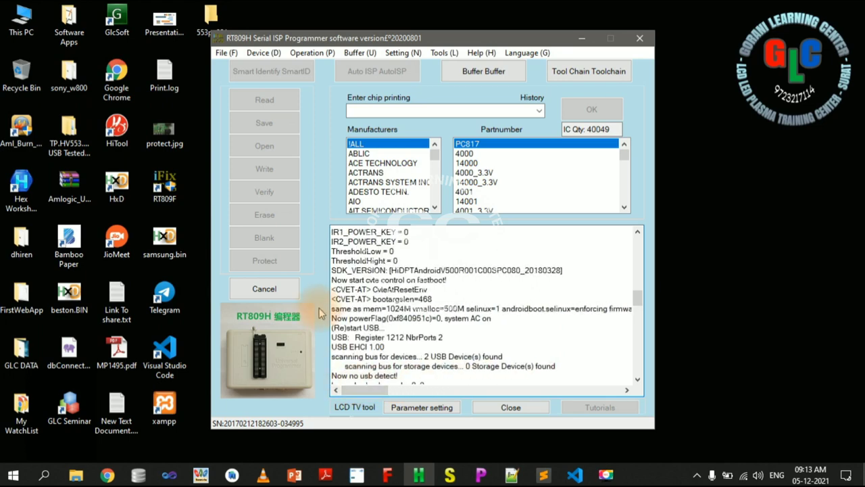
- Copy the entire boot log line that begins with "same as mem=1024M"
left_click(332, 309)
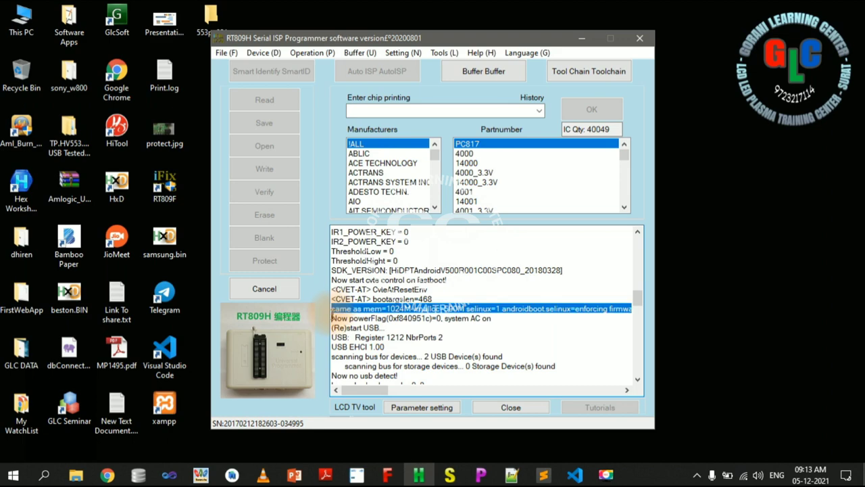
right_click(346, 309)
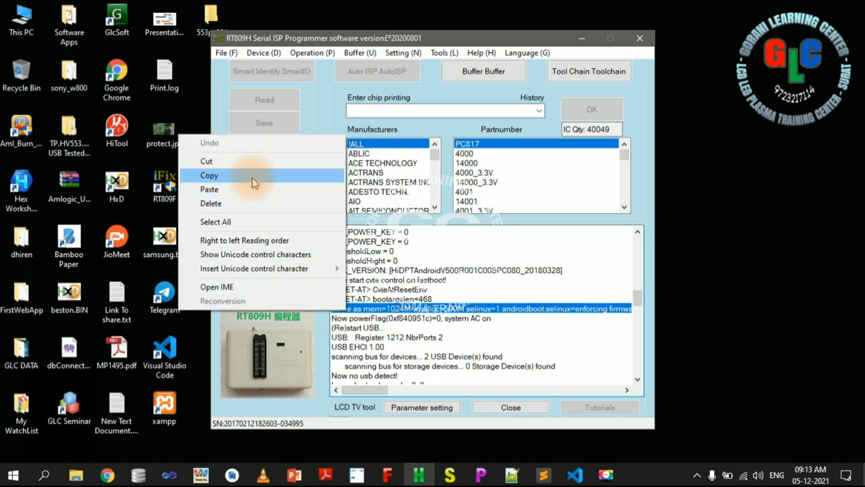
left_click(252, 179)
- Create a new text document on the desktop and name it test.txt
left_click(691, 230)
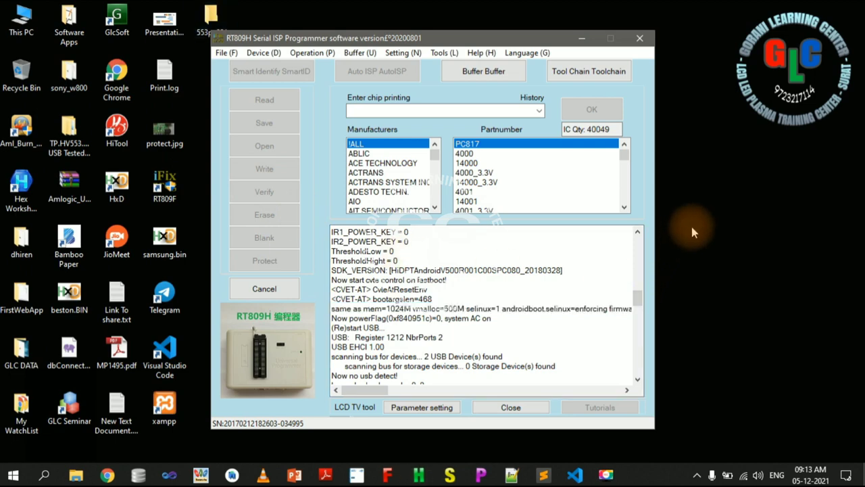
right_click(691, 226)
mouse_move(599, 375)
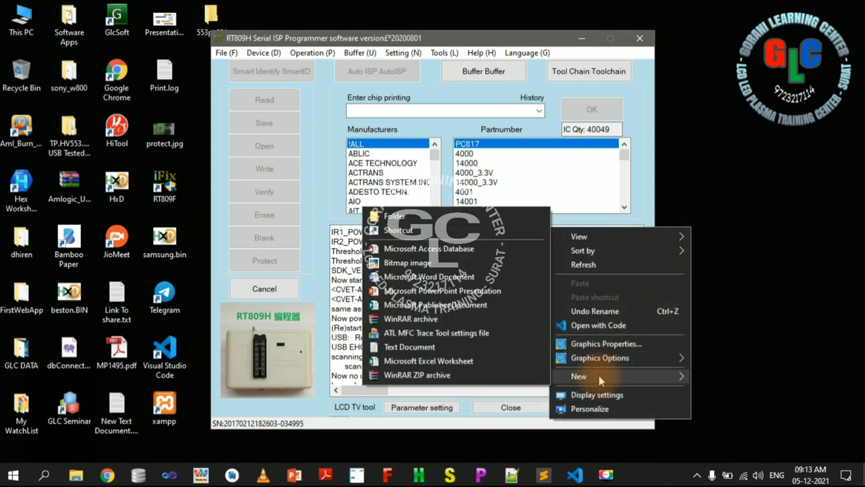
left_click(448, 347)
left_click_drag(479, 41, 547, 42)
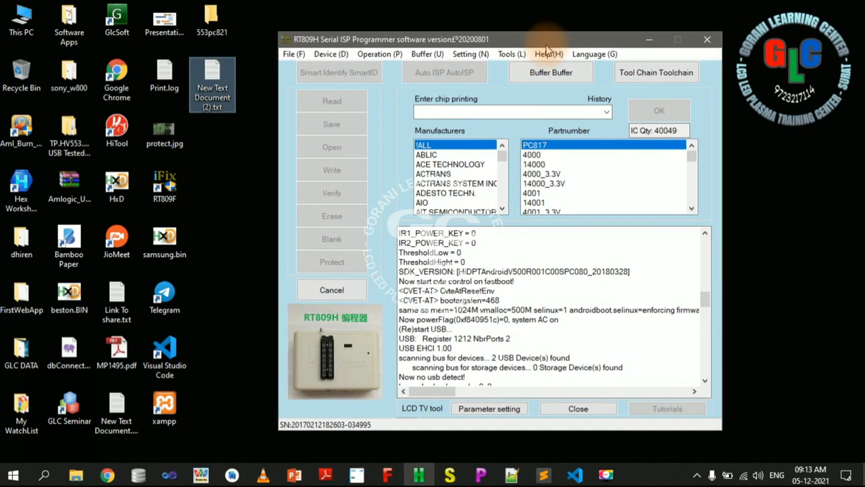
left_click(224, 95)
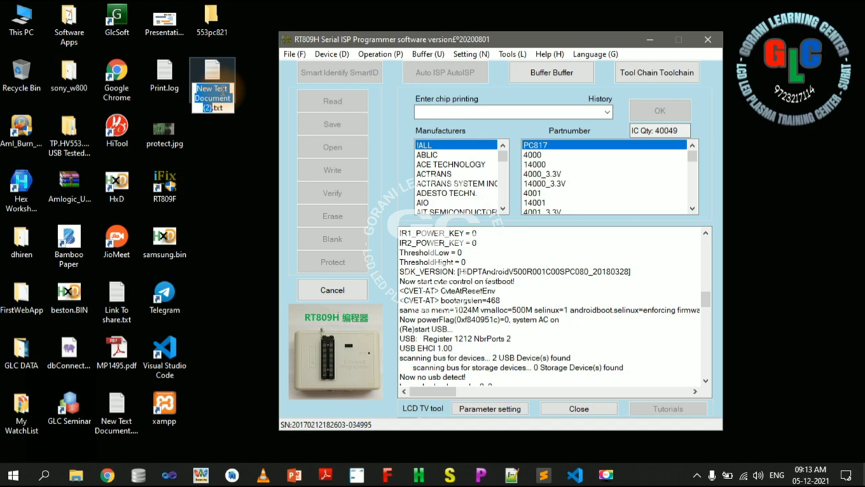
type("test")
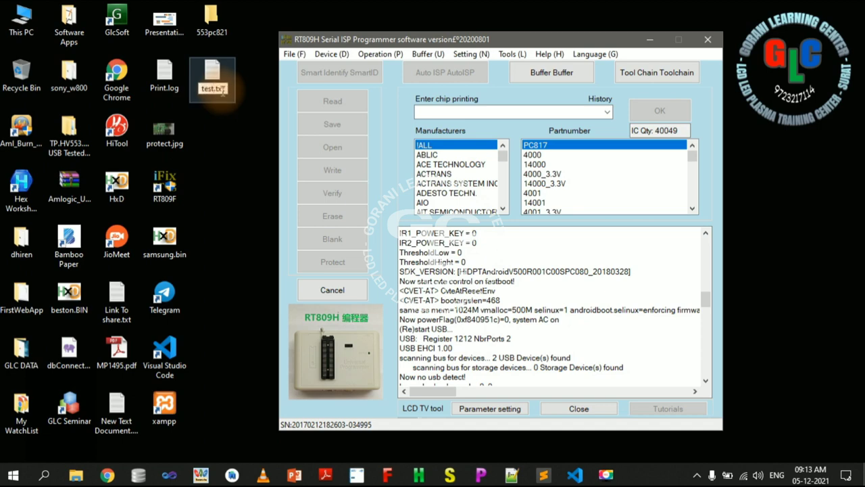
key("Return")
- Open test.txt, paste the copied boot arguments line into it and widen its window to show more of the line
double_click(223, 94)
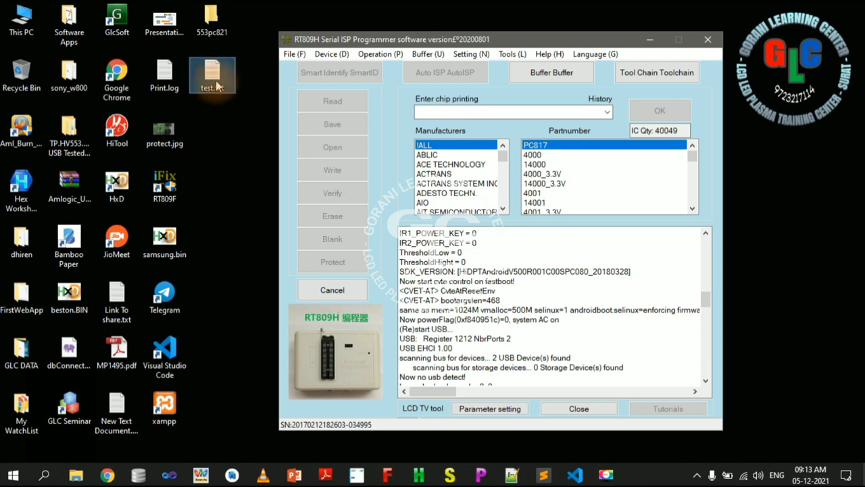
right_click(77, 129)
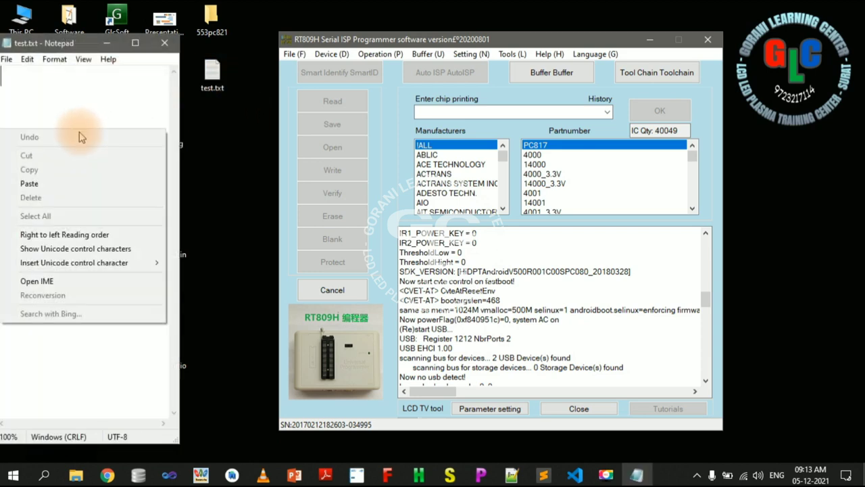
left_click(53, 184)
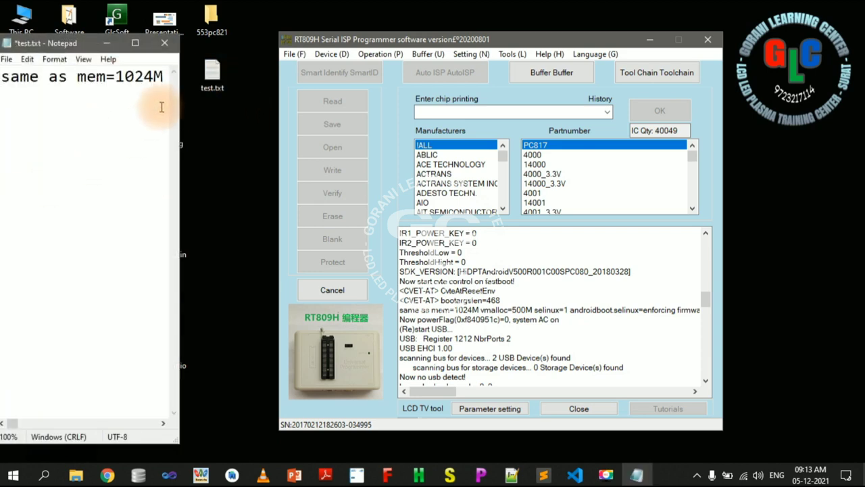
left_click_drag(179, 109, 754, 76)
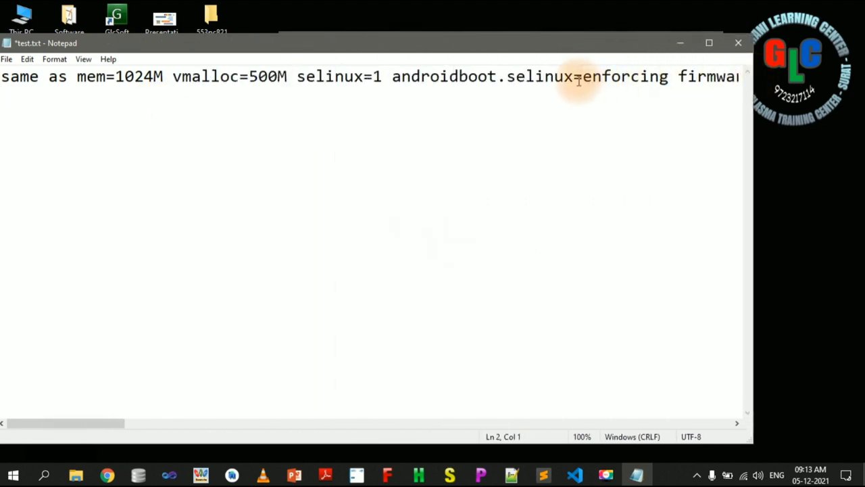
- Delete everything in the pasted line before "1M(fastboot)", including "blkdevparts=mmcblk0:"
left_click_drag(698, 77, 1, 79)
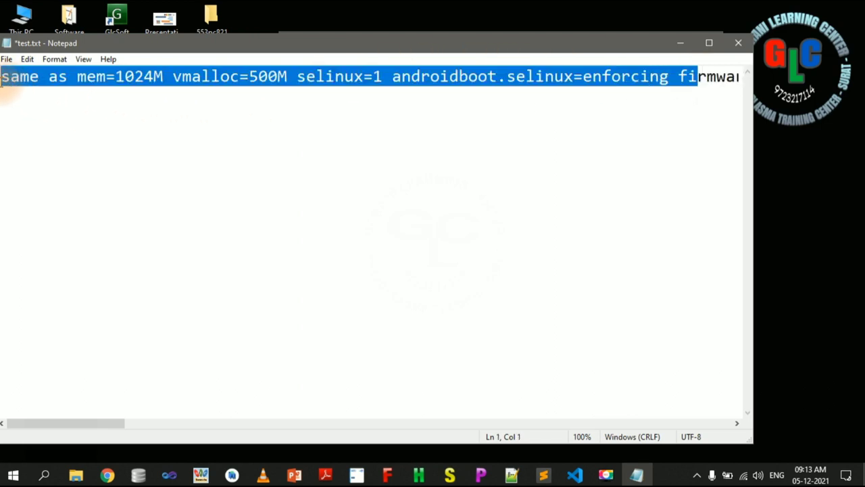
key("Delete")
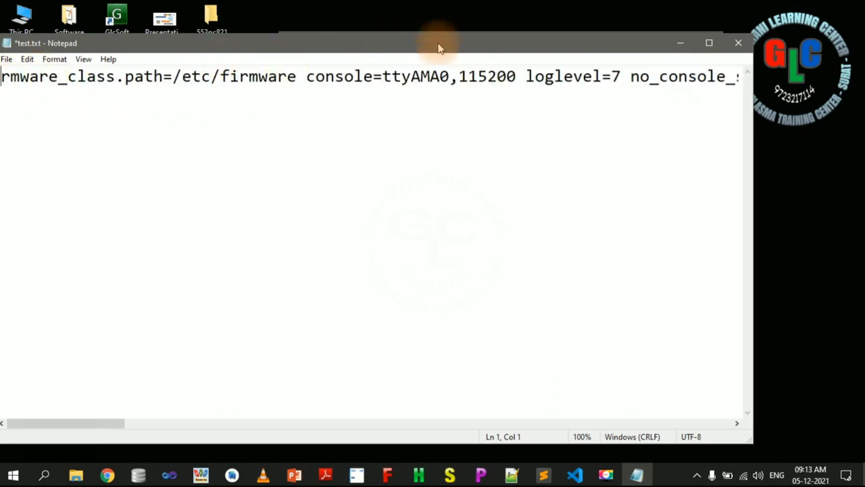
left_click_drag(727, 78, 1, 80)
key("Delete")
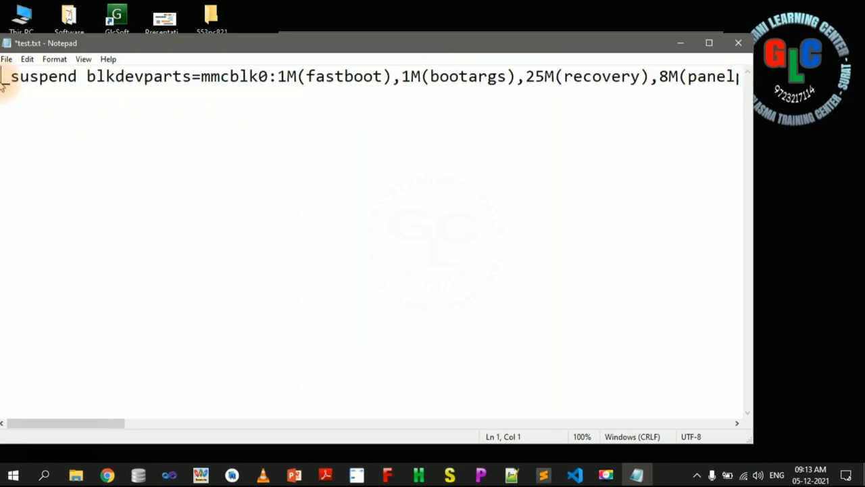
left_click(276, 77)
left_click_drag(277, 77, 2, 80)
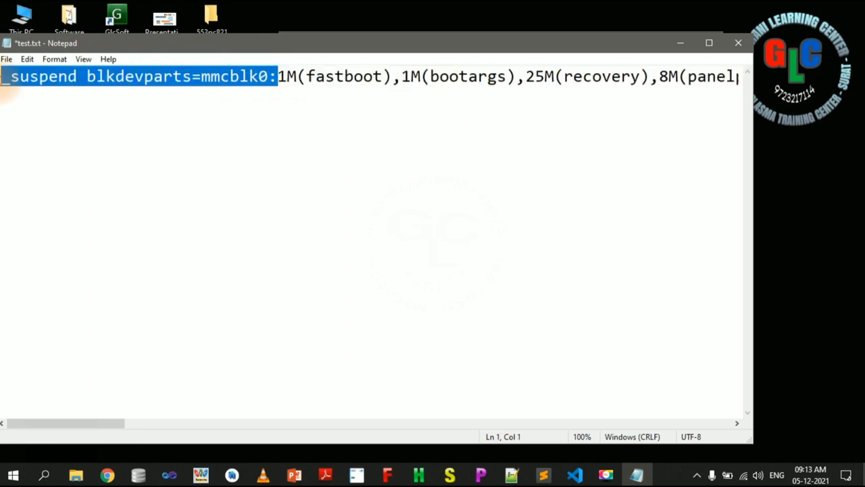
key("Delete")
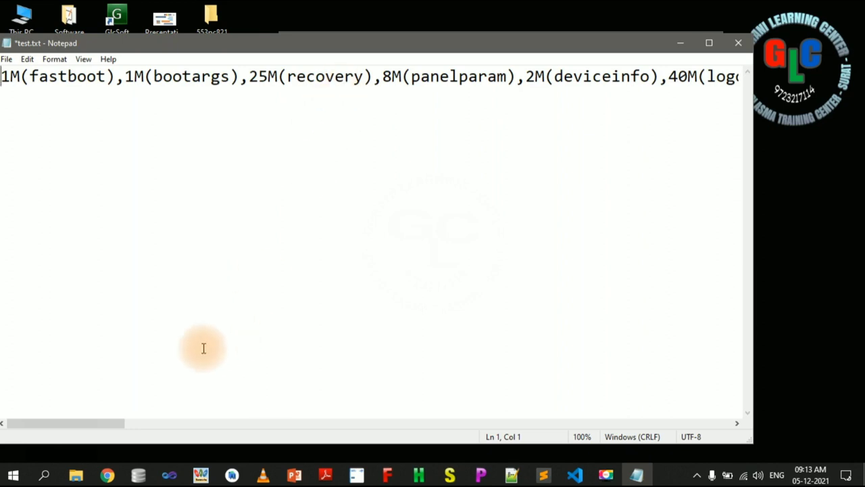
- Delete the text following "4303M(userdata)" at the end of the partition line
left_click_drag(122, 421, 461, 406)
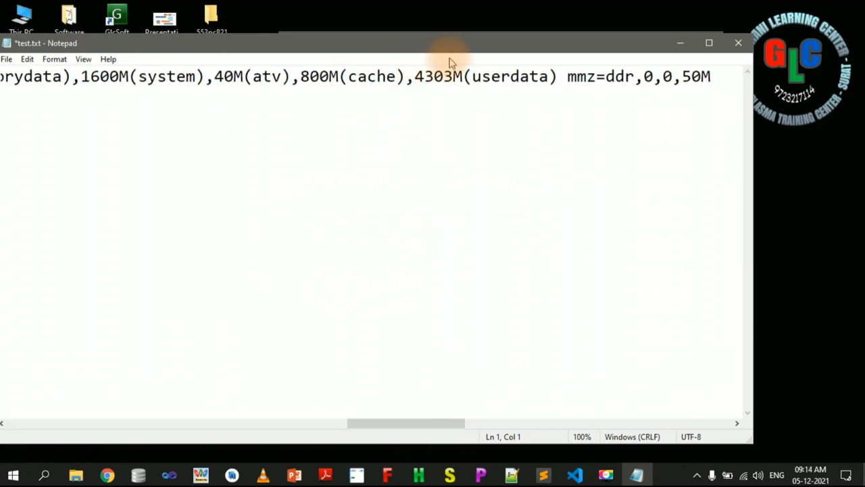
left_click(559, 77)
left_click(569, 96)
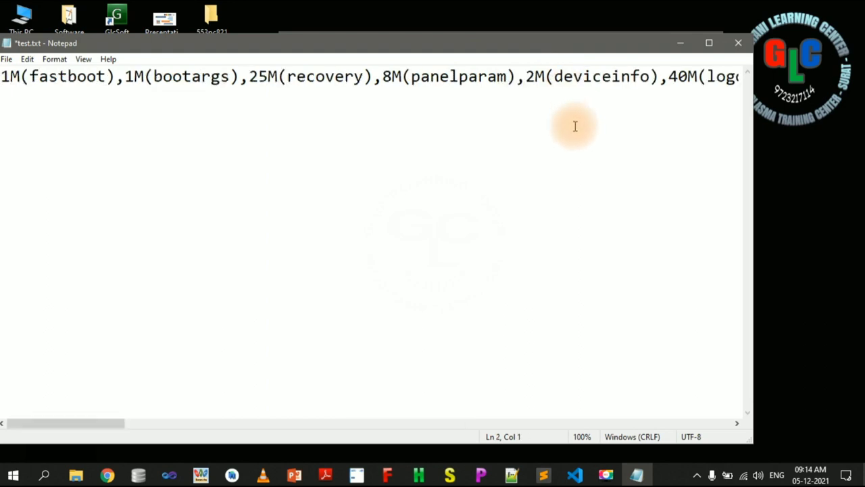
key("BackSpace")
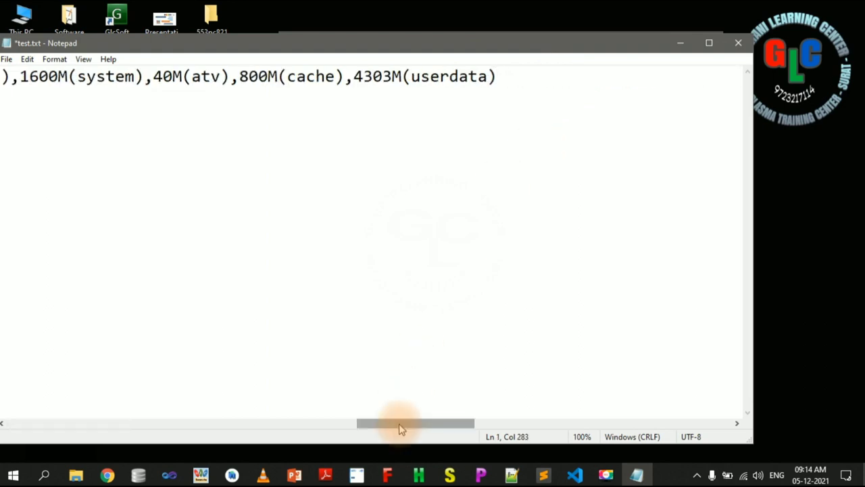
- Start new lines before the 1M(bootargs), 25M(recovery) and 8M(panelparam) entries, and close test.txt
left_click_drag(398, 425, 14, 421)
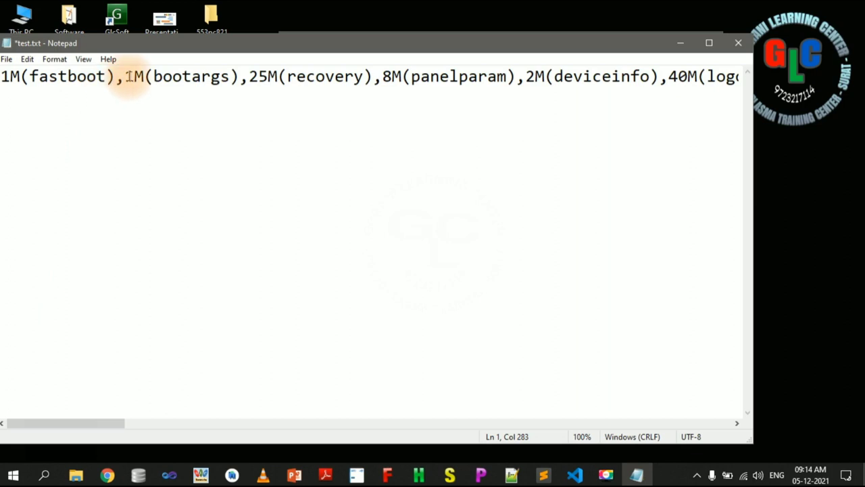
key("Return")
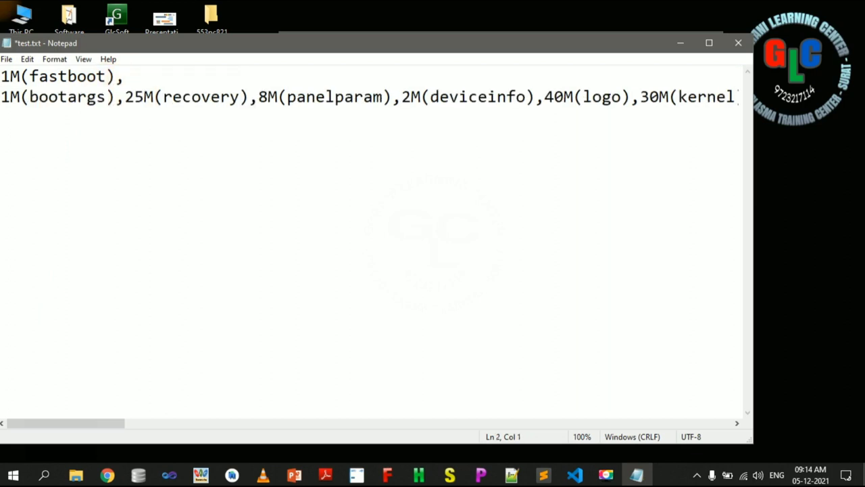
key("Return")
left_click(136, 119)
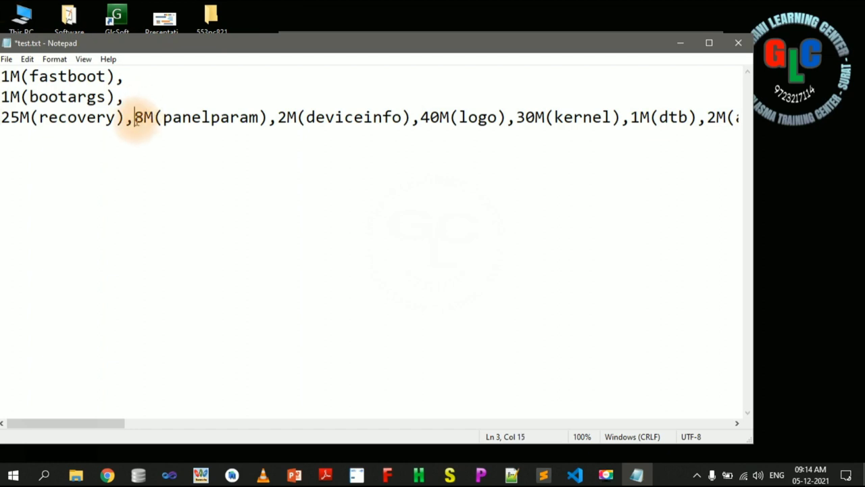
key("Return")
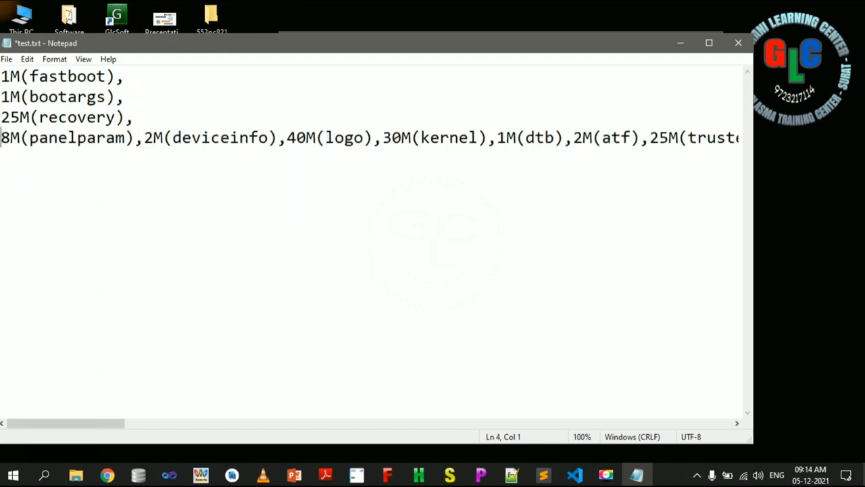
left_click(738, 45)
left_click(398, 244)
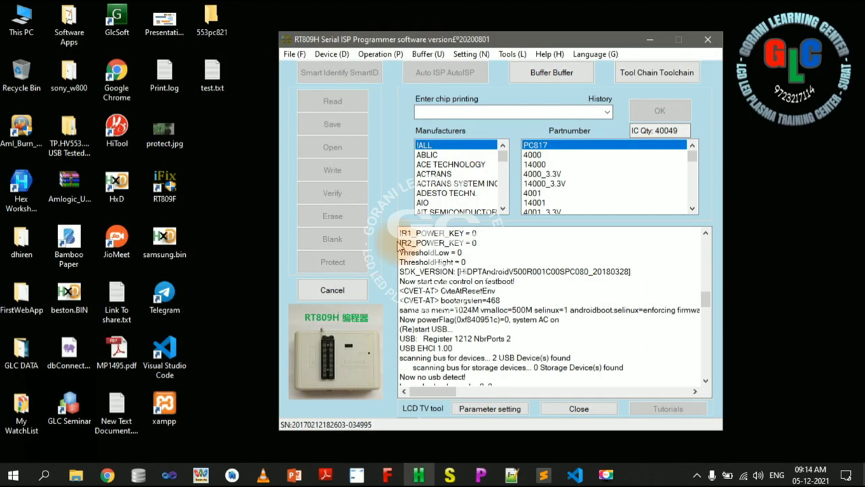
- Open the desktop file New Text Document.txt, narrow its window and zoom out to 80% to fit the whole partition list beside the programmer
double_click(125, 405)
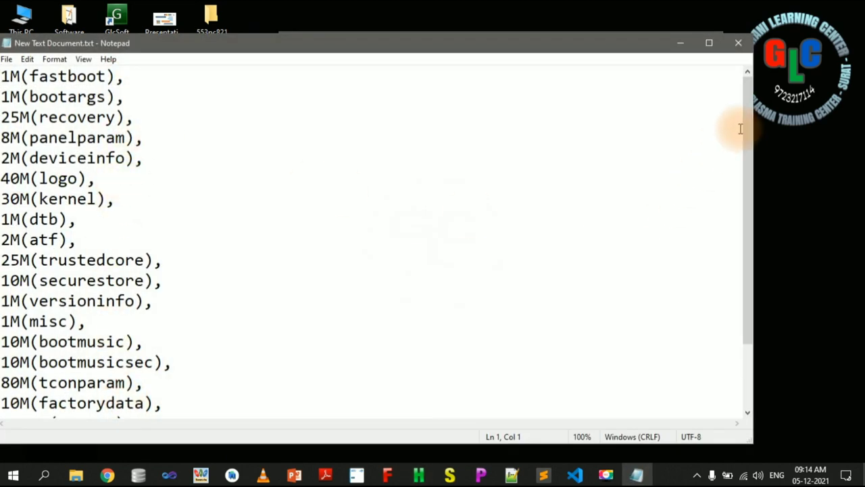
left_click_drag(754, 119, 195, 198)
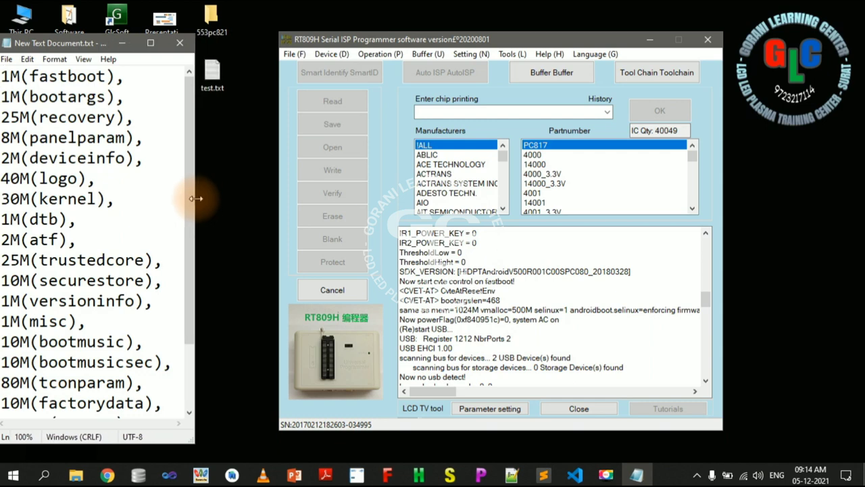
left_click(142, 126)
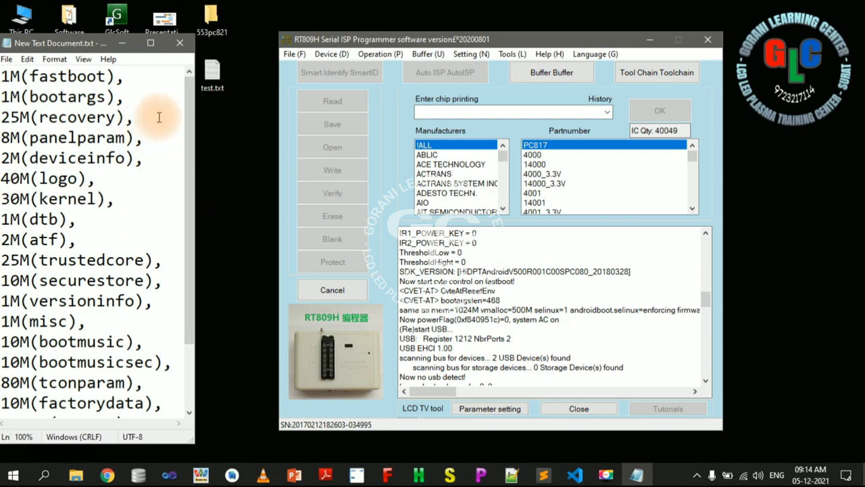
scroll(158, 117, "down", 2)
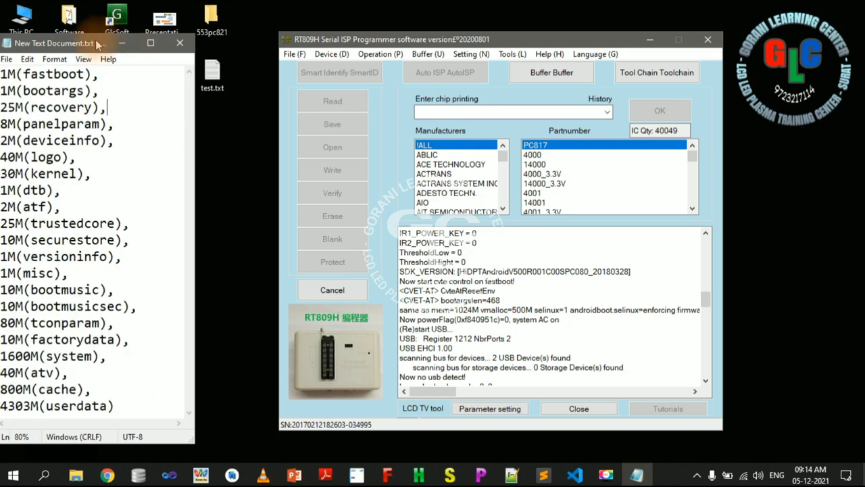
left_click_drag(96, 45, 119, 31)
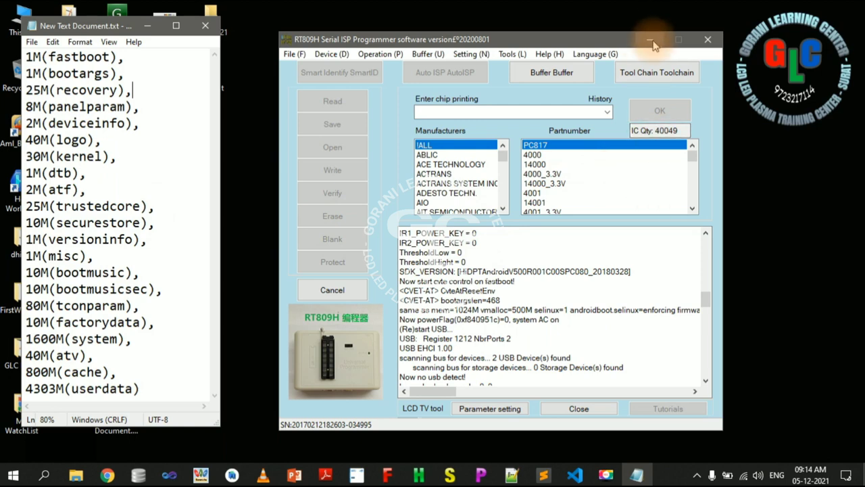
- Stop the serial printing and save the TV tool settings with RXD/SDA -> 15, TXD/SCL -> 12, MST and baud rate 115200
left_click(579, 409)
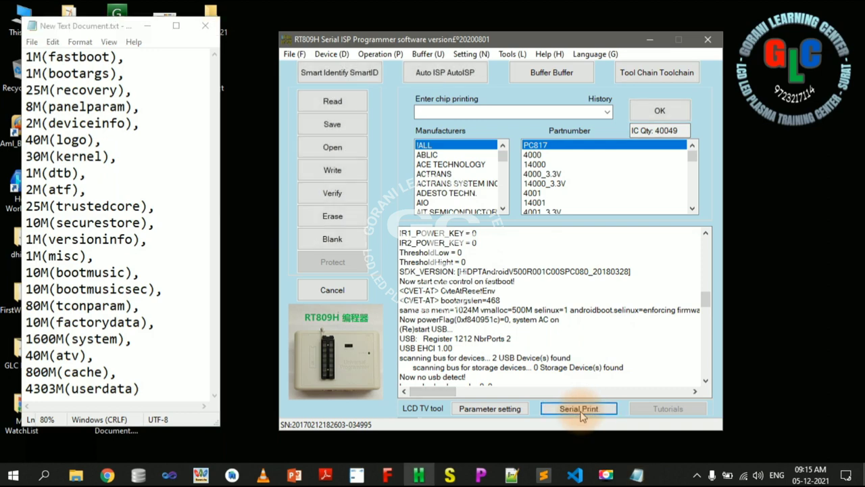
left_click(507, 409)
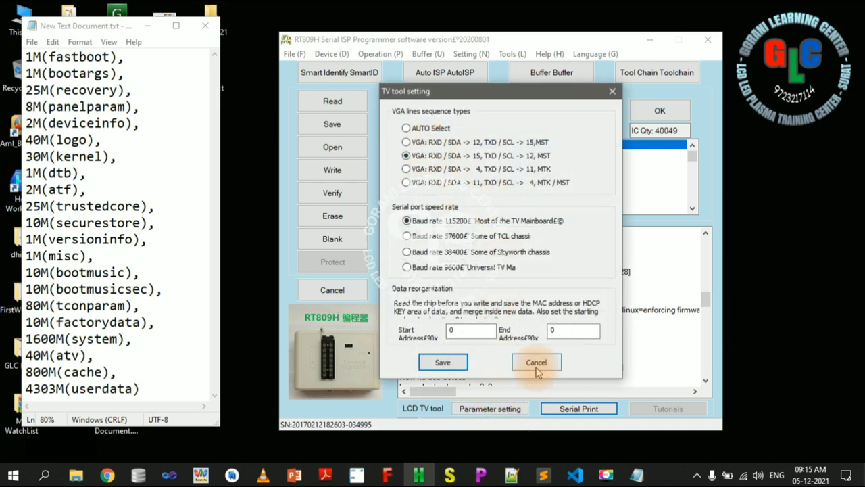
left_click(441, 362)
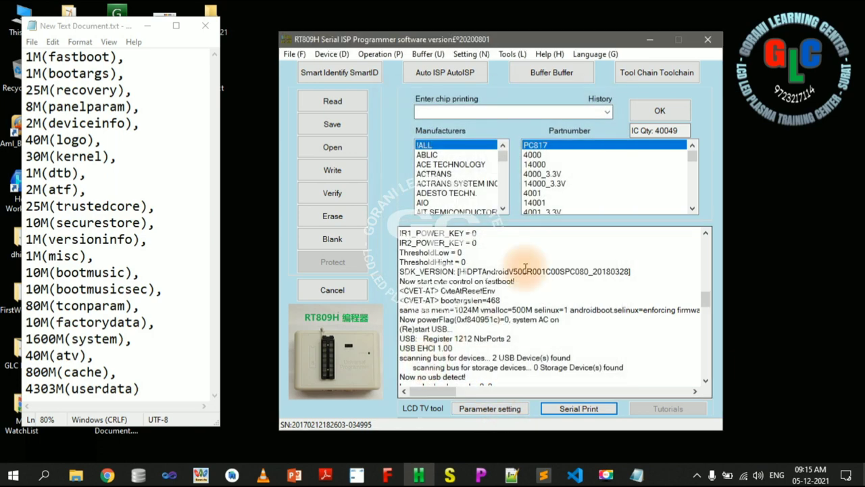
- Switch from the programmer to HiTool, launching it from the desktop, and minimize the partition list to uncover the HiBurn view
left_click(650, 41)
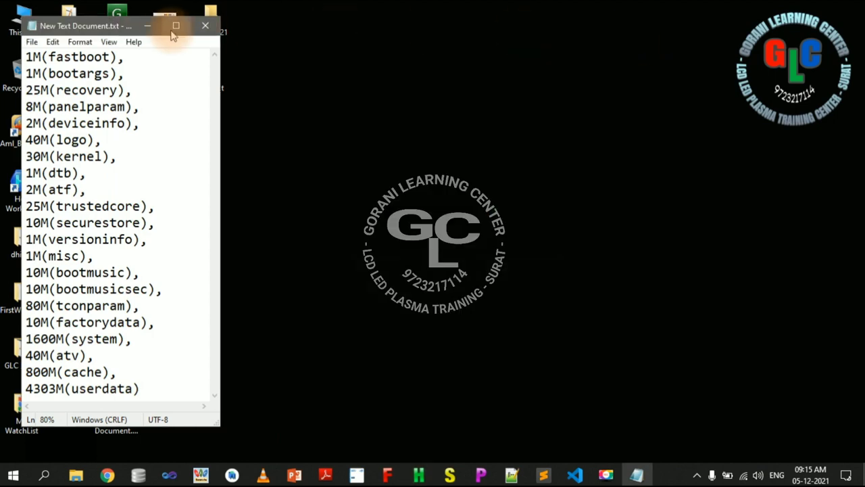
left_click_drag(108, 34, 278, 36)
left_click(118, 143)
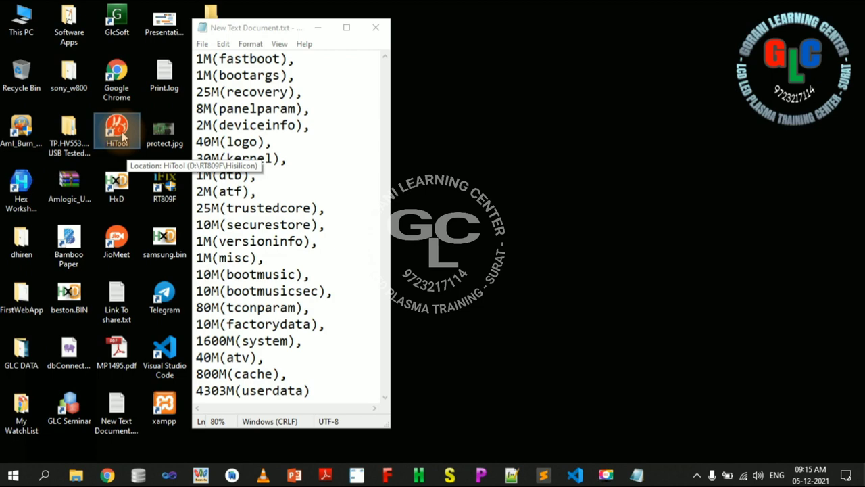
double_click(123, 135)
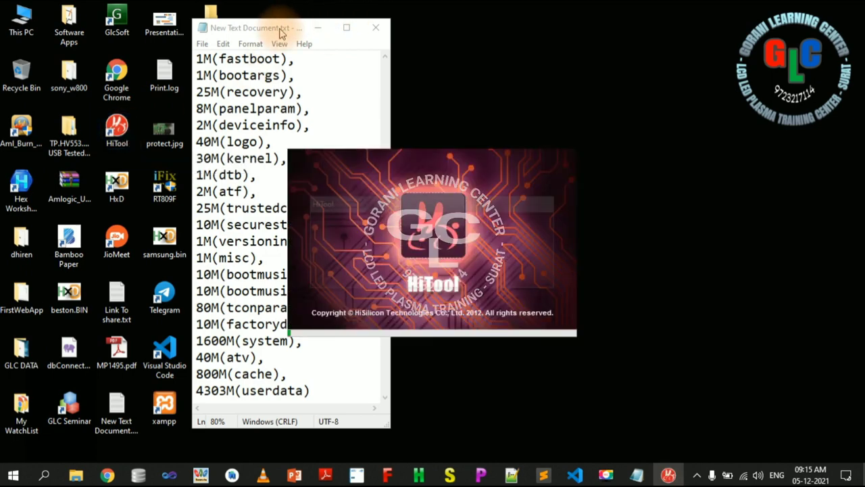
left_click_drag(280, 32, 93, 18)
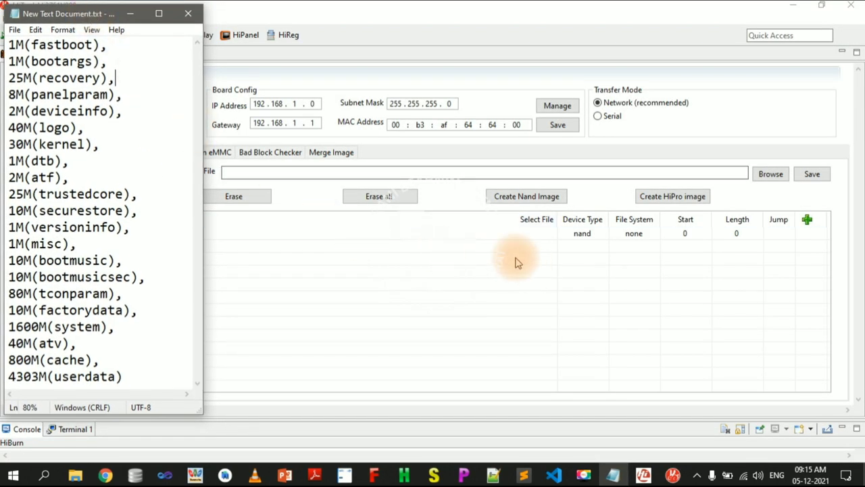
left_click(130, 18)
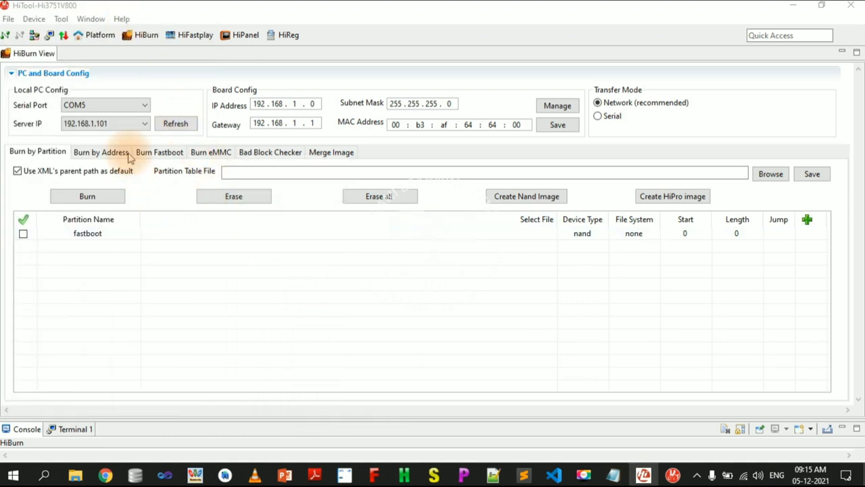
- Set the transfer mode to Serial, enlarge the console pane and highlight the loaded chip model in its output
left_click(610, 124)
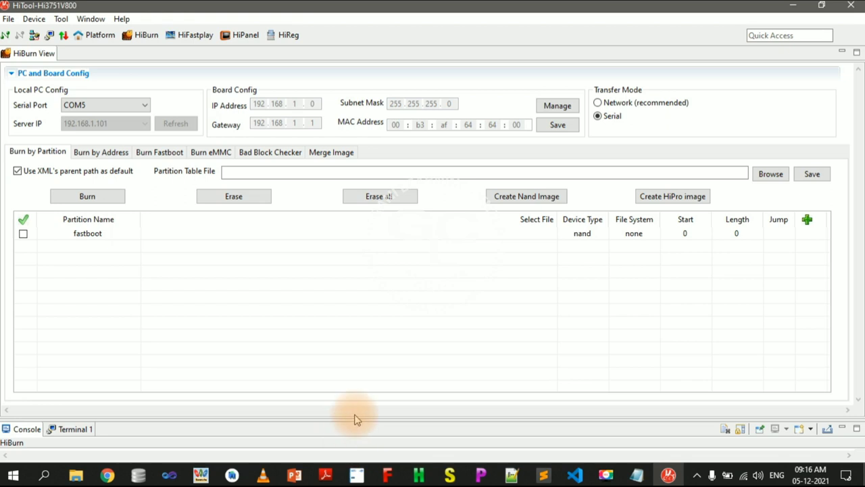
left_click_drag(359, 419, 330, 238)
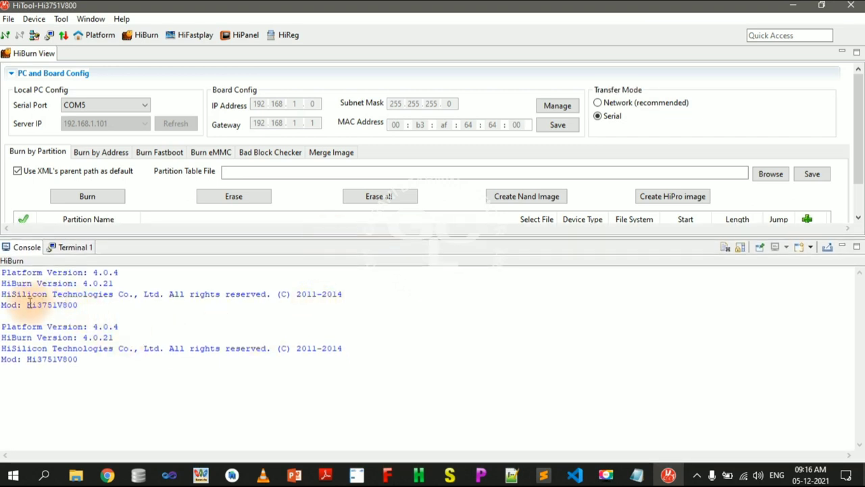
left_click_drag(26, 305, 88, 304)
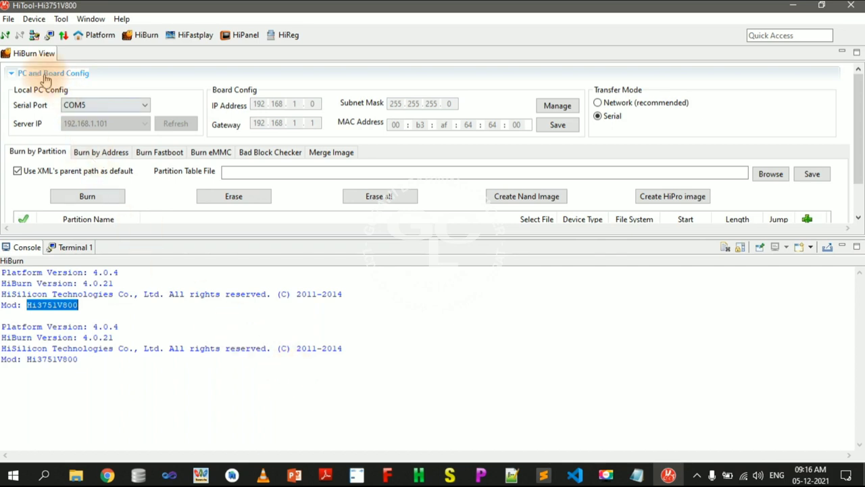
- Switch the device to Hi3751V553 and check the console output for the chip model
left_click(34, 20)
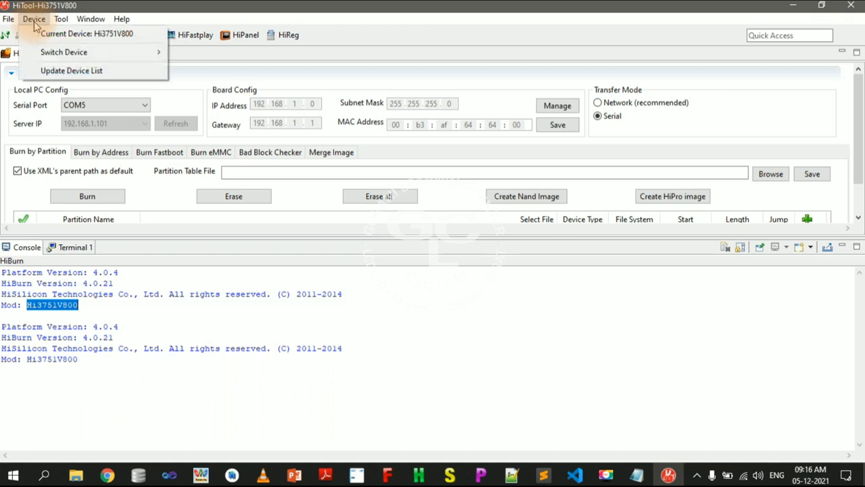
mouse_move(44, 58)
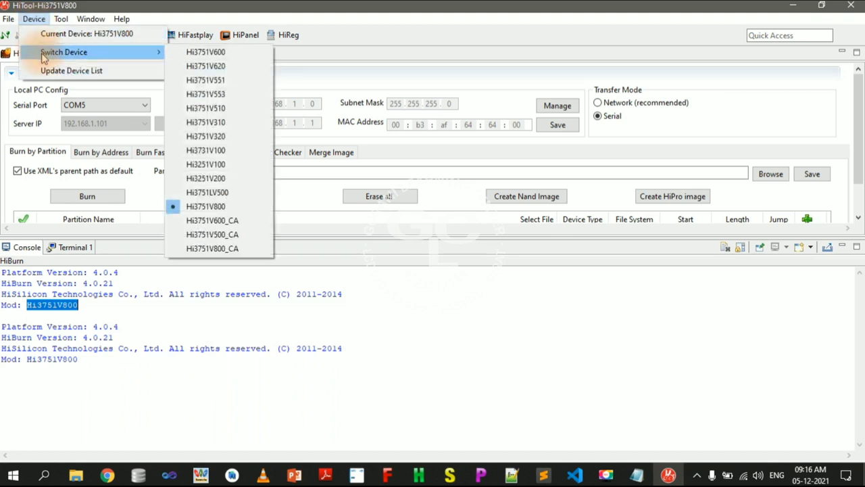
left_click(247, 102)
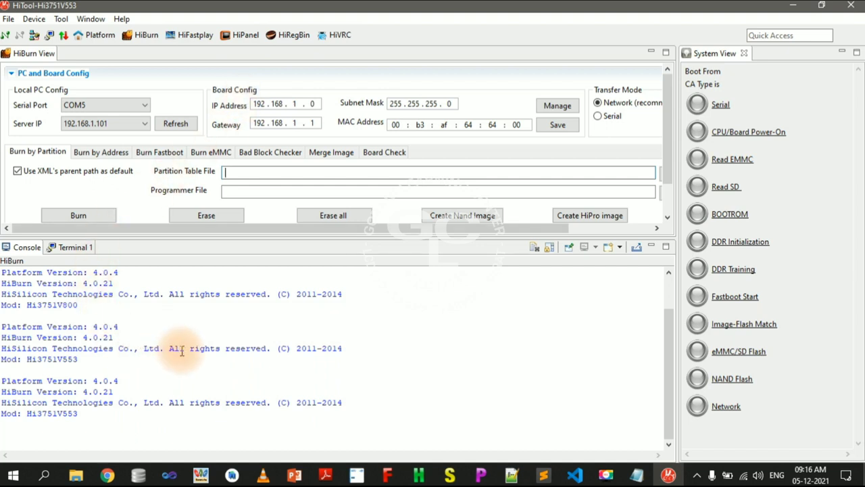
scroll(182, 347, "up", 1)
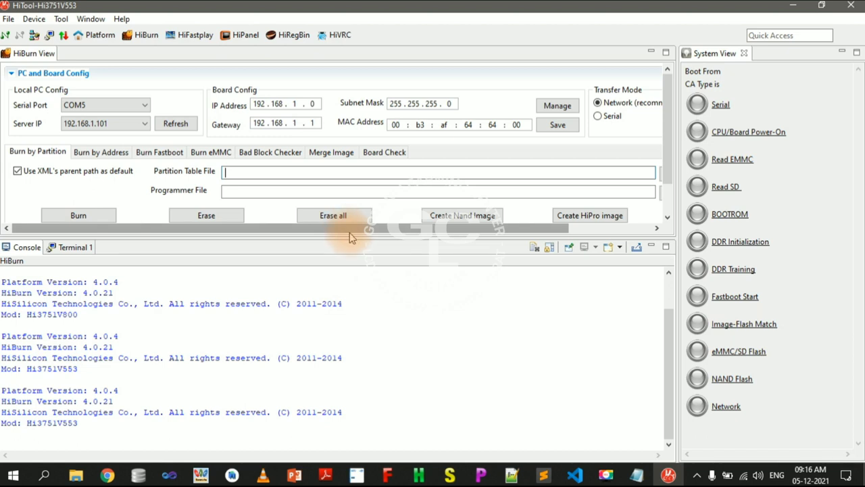
- Shrink the console pane to uncover the partition table, narrow its Select File column and slightly adjust the Length column
left_click_drag(350, 236, 338, 394)
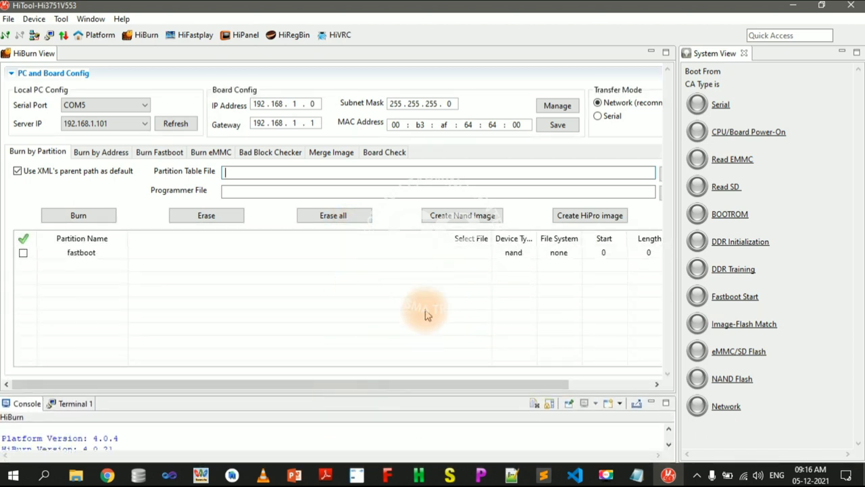
left_click_drag(492, 243, 127, 240)
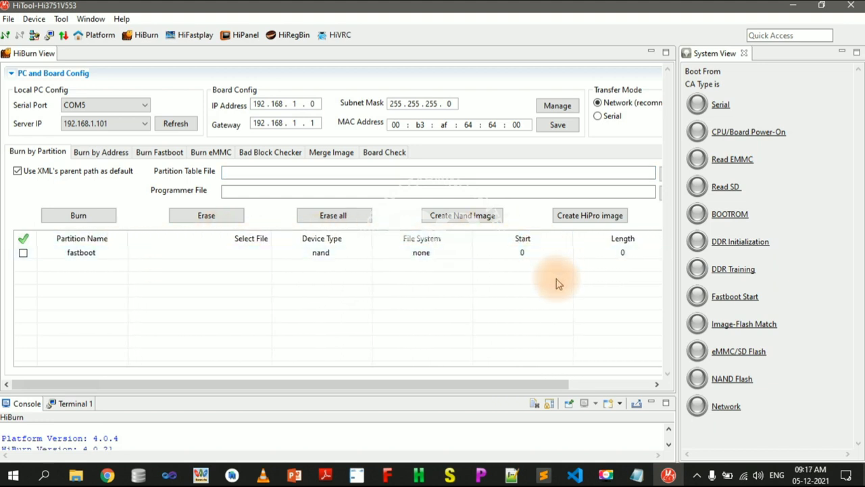
left_click_drag(475, 386, 575, 318)
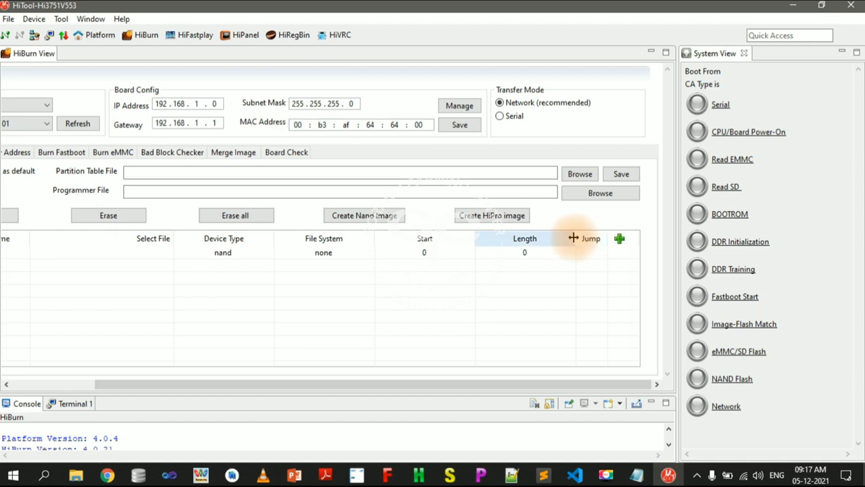
mouse_move(573, 239)
left_mouse_down()
mouse_move(527, 243)
mouse_move(560, 241)
left_mouse_up()
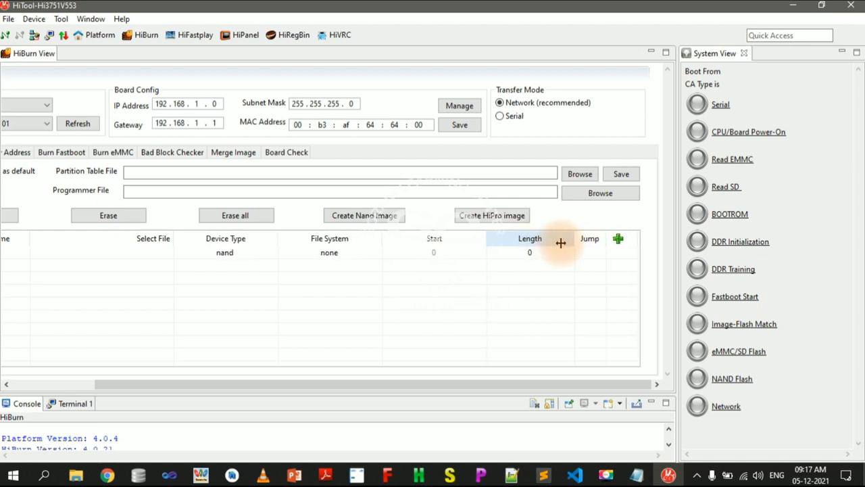
left_click_drag(316, 384, 226, 380)
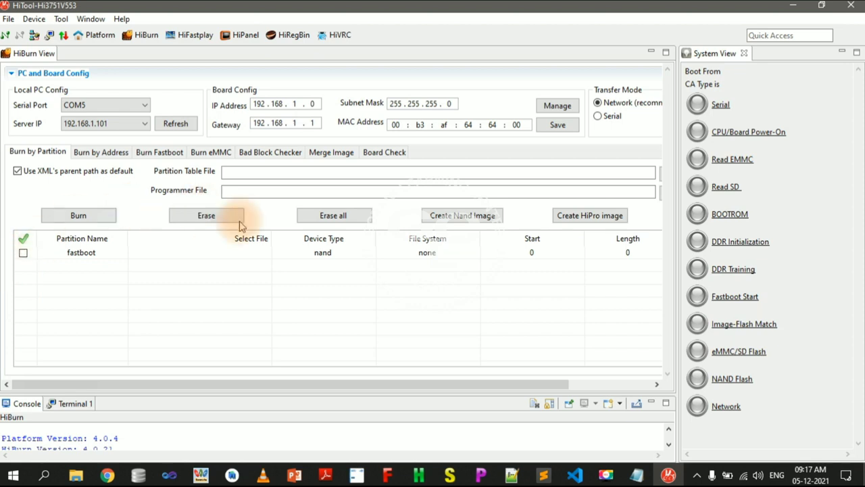
- Restore the New Text Document.txt partition list, close the System View and resize HiTool so both windows sit side by side
left_click(637, 476)
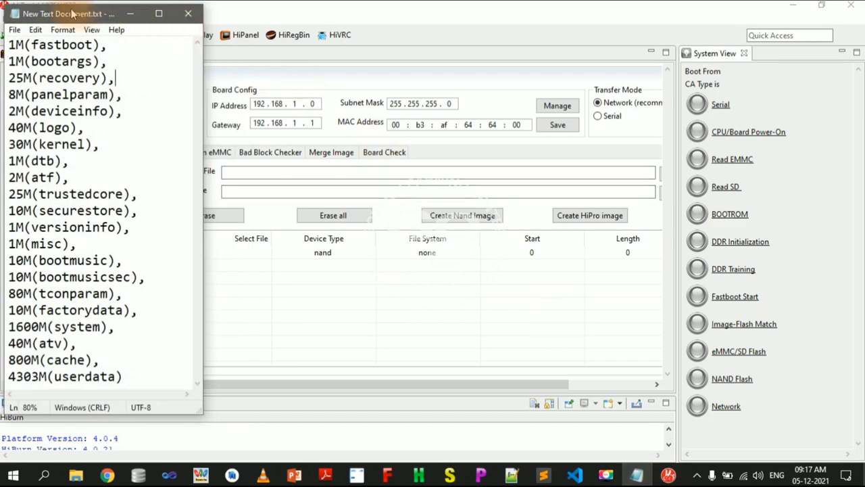
left_click_drag(72, 14, 750, 8)
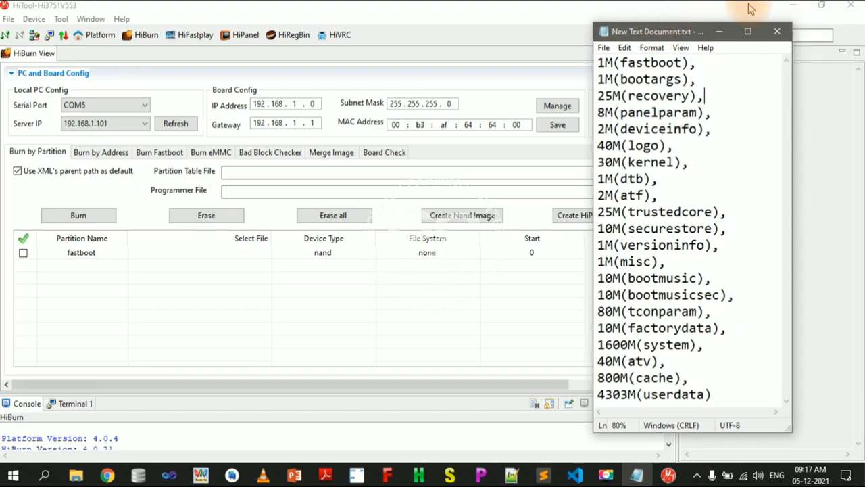
left_click(822, 8)
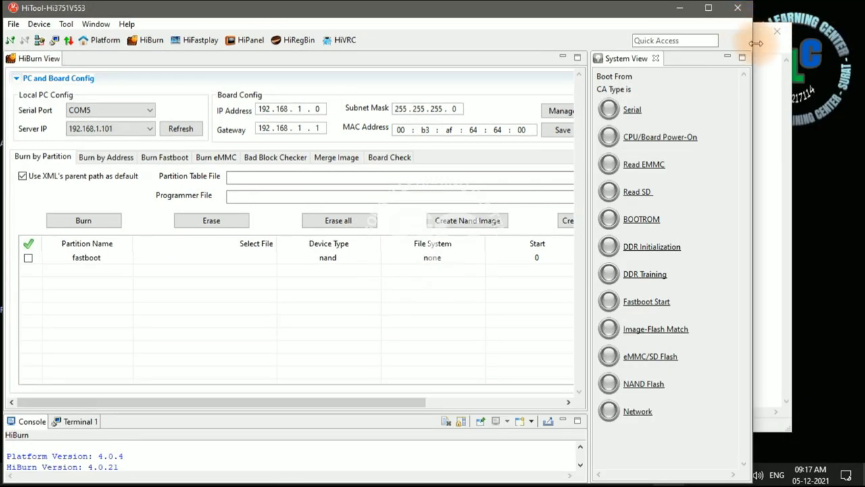
left_click(655, 59)
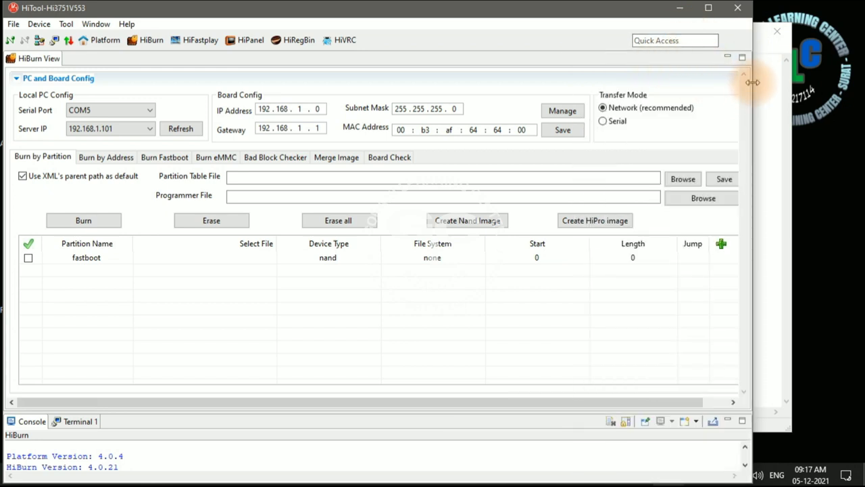
left_click_drag(753, 80, 619, 80)
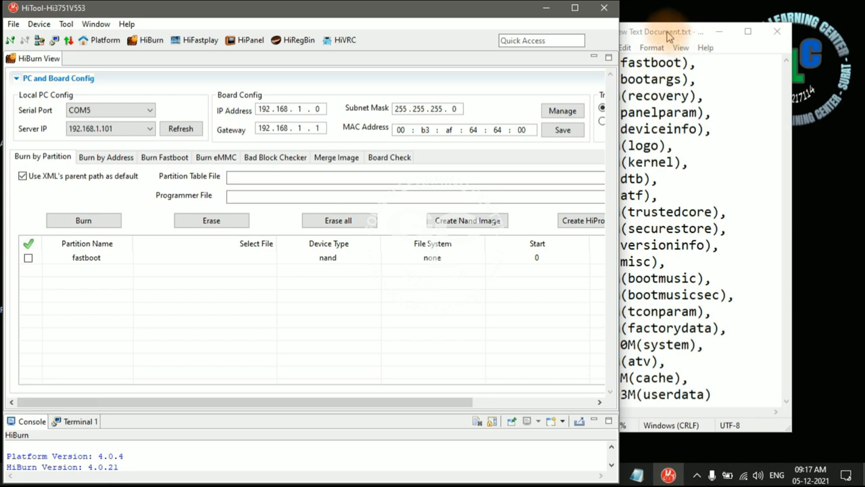
left_click(680, 37)
left_click_drag(679, 37, 724, 21)
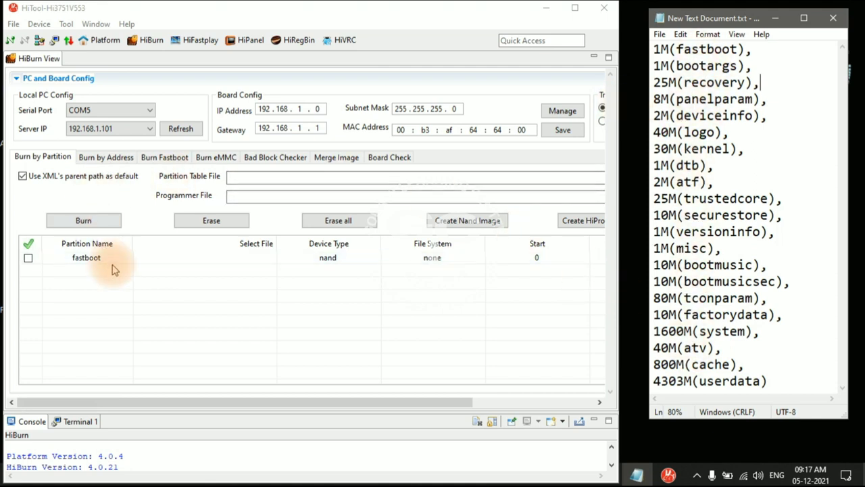
- Assign fastboot.bin in the desktop folder 553pc821 as the fastboot partition's file in the Burn by Partition table
left_click(203, 261)
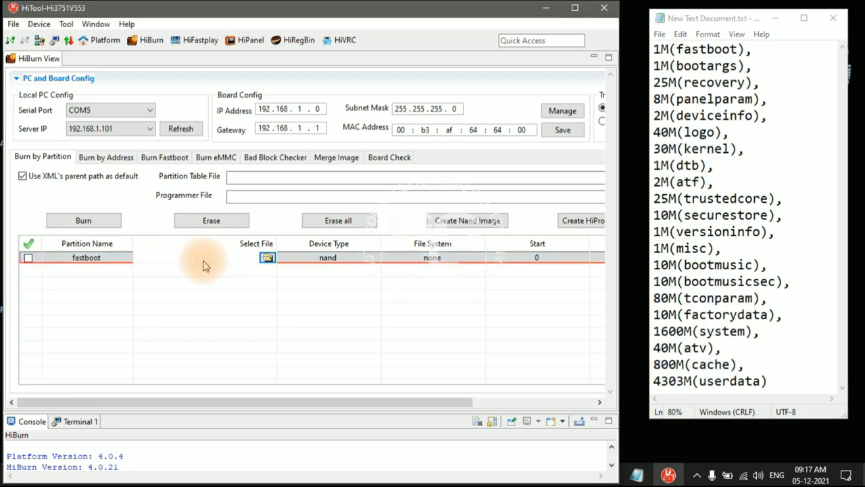
left_click(267, 257)
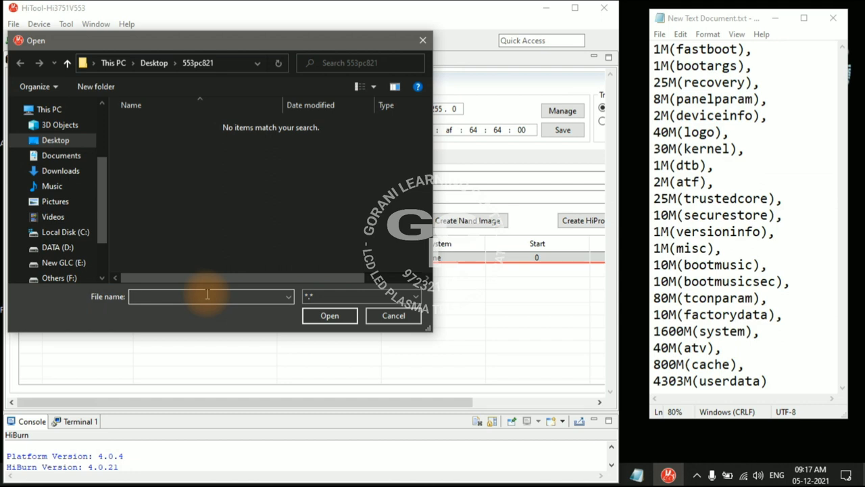
type("fastboot.bin")
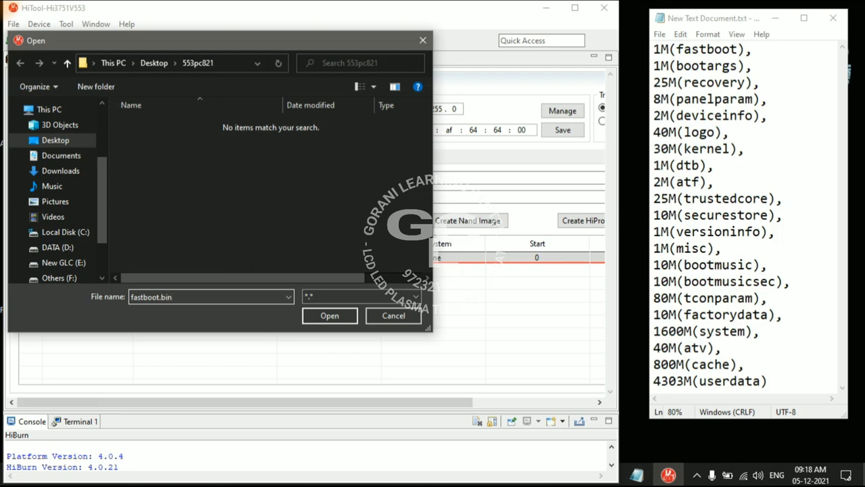
key("Return")
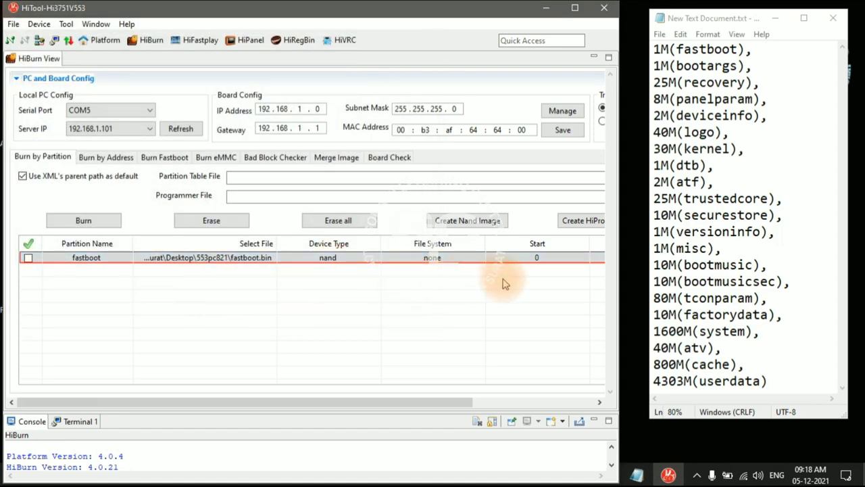
- Set the fastboot partition's length to 1M in the Burn by Partition table
mouse_move(587, 244)
left_mouse_down()
mouse_move(553, 241)
mouse_move(575, 255)
left_mouse_up()
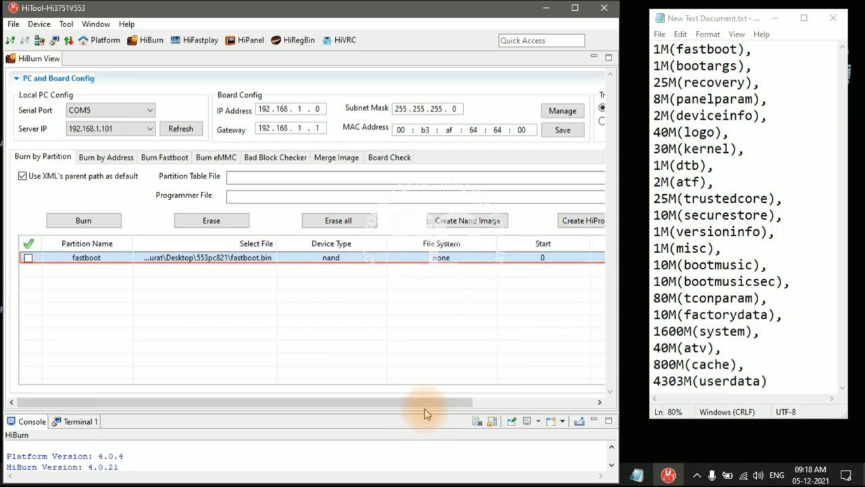
left_click_drag(424, 405, 541, 411)
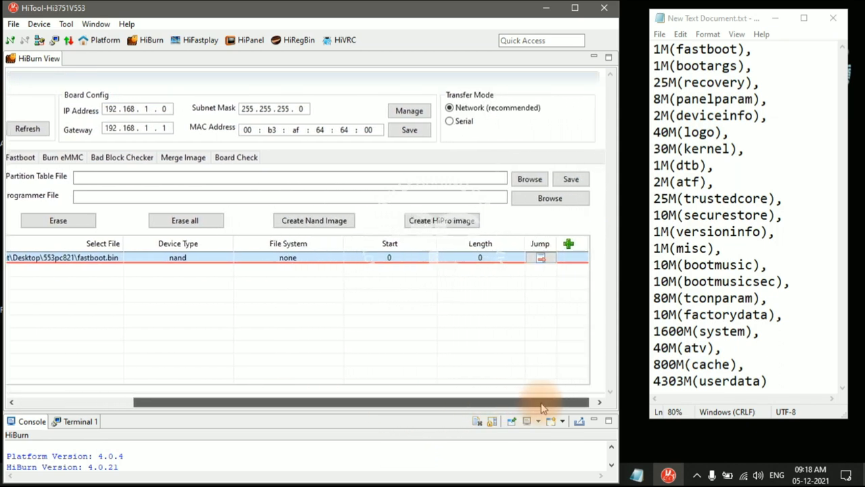
left_click(496, 257)
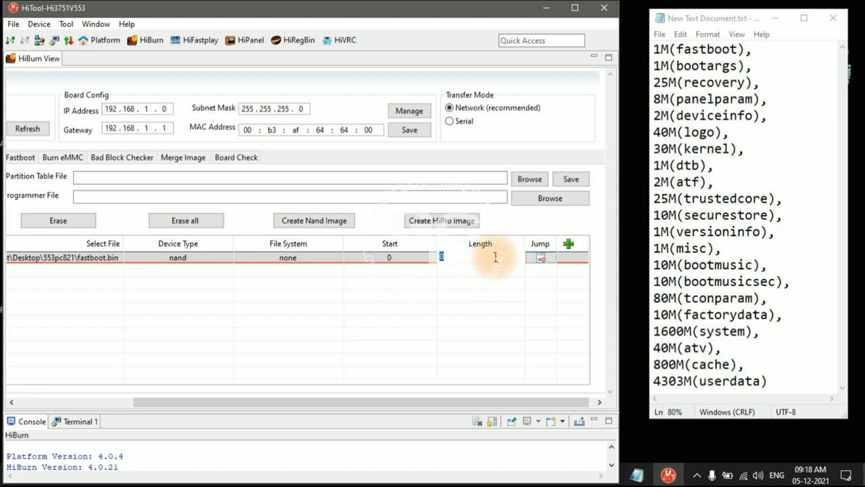
type("1")
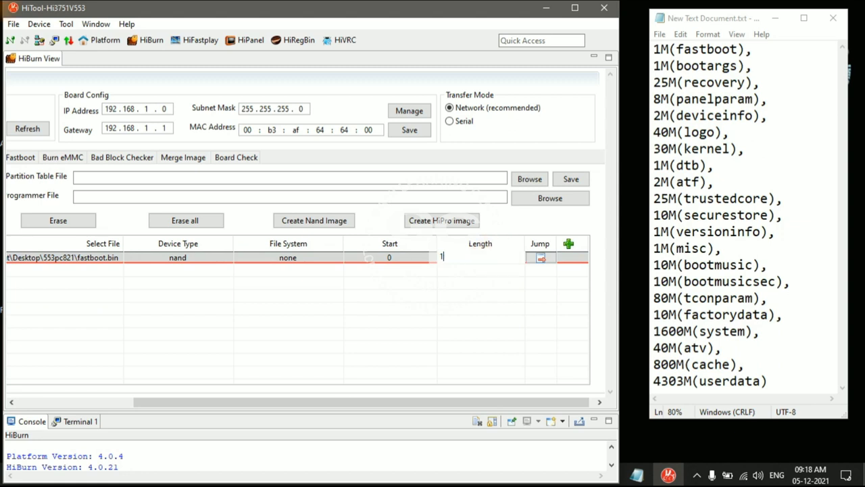
type("m")
left_click(497, 262)
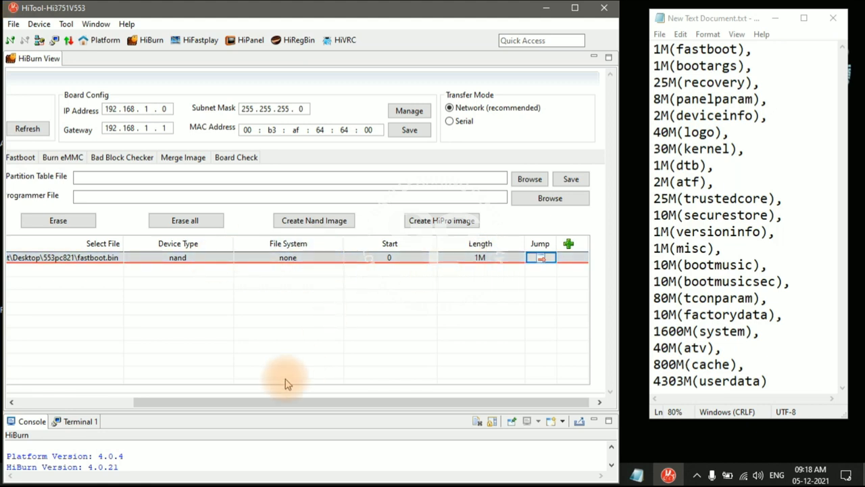
- Switch to the Burn eMMC table and assign fastboot.bin in the 553pc821 folder as the fastboot partition's file
left_click_drag(290, 405, 170, 409)
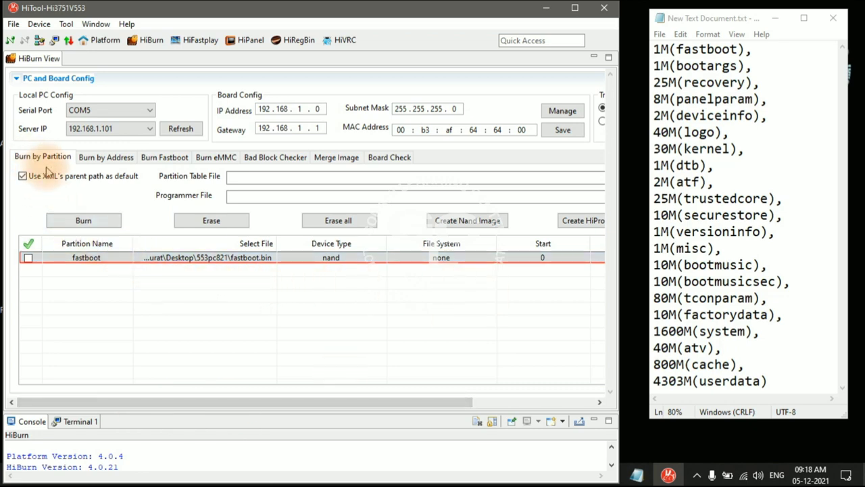
left_click(214, 161)
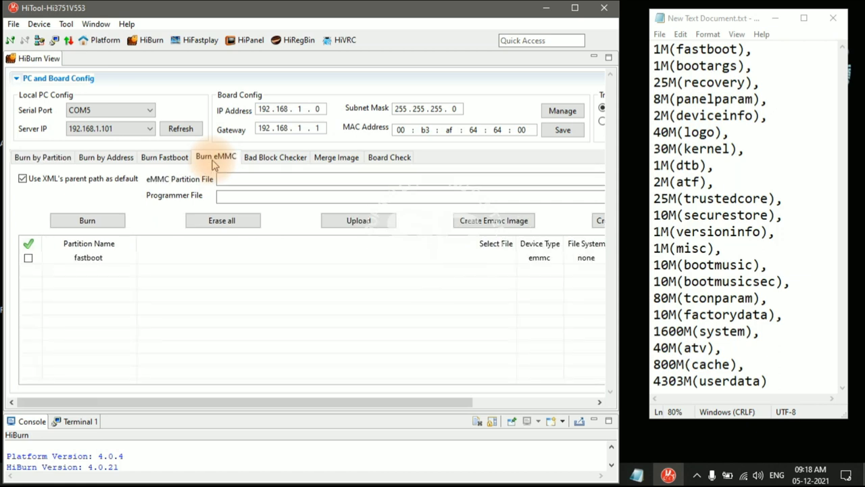
left_click(223, 260)
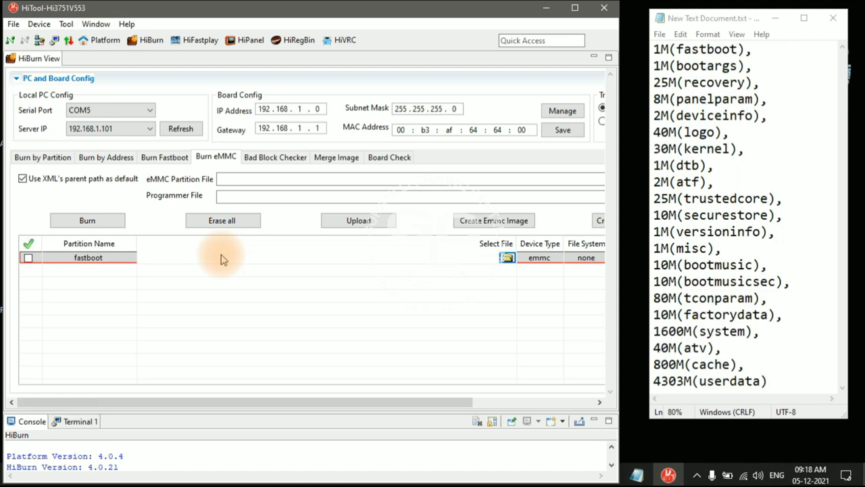
left_click(505, 259)
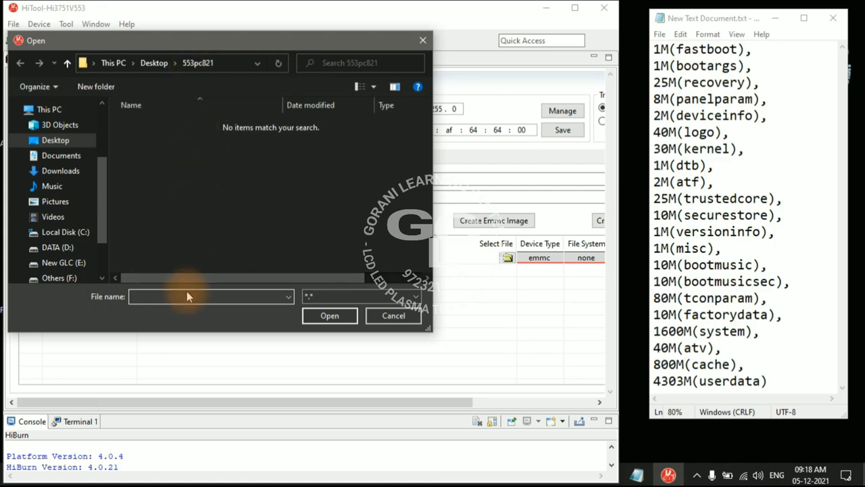
type("fa")
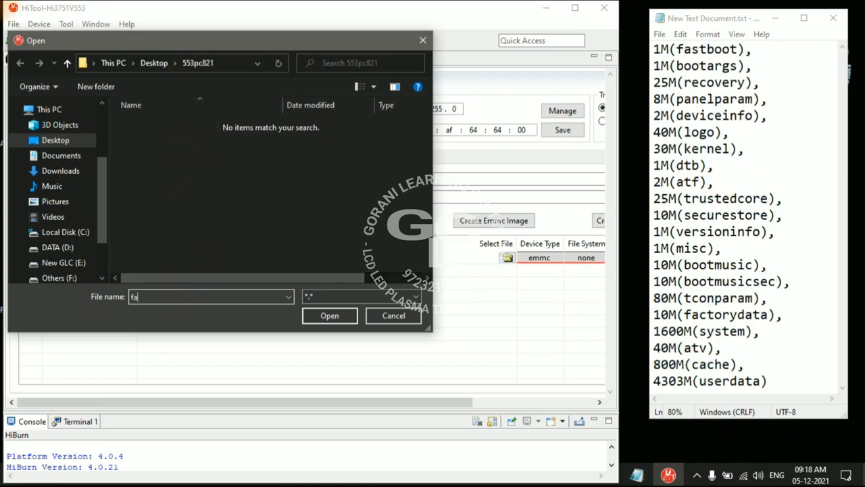
type("ss")
left_click(329, 315)
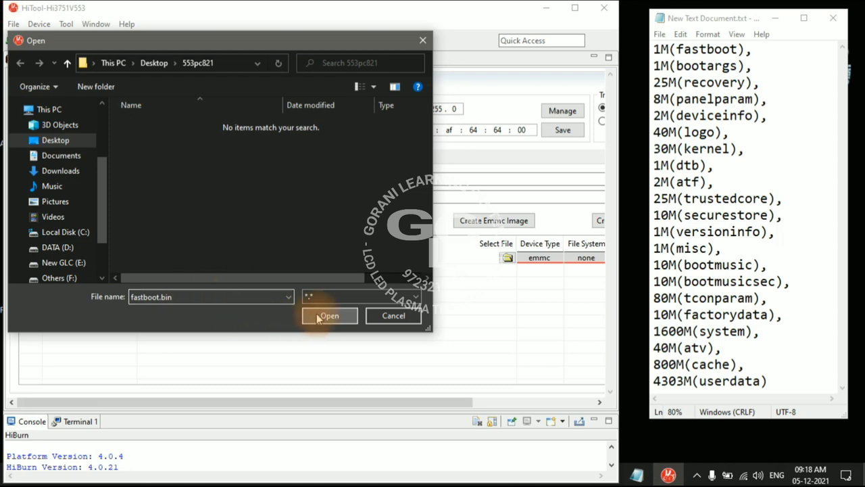
- Set the fastboot partition's length to 1M in the Burn eMMC table
left_click_drag(338, 403, 453, 406)
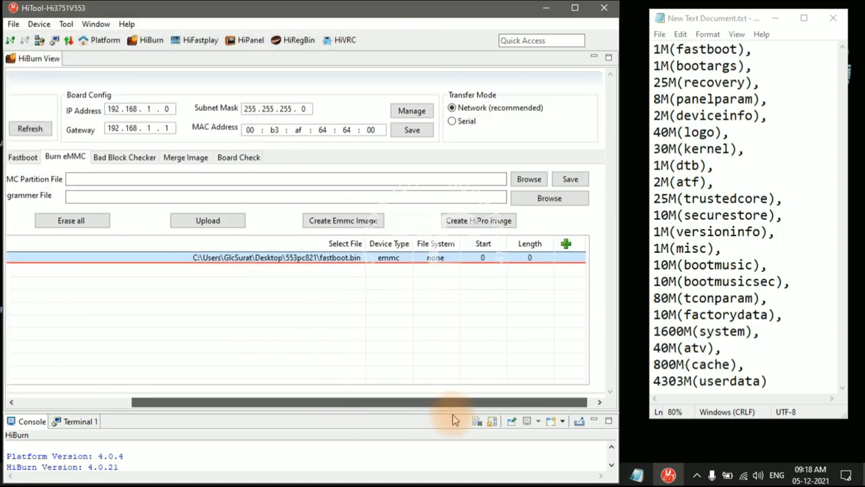
left_click(530, 262)
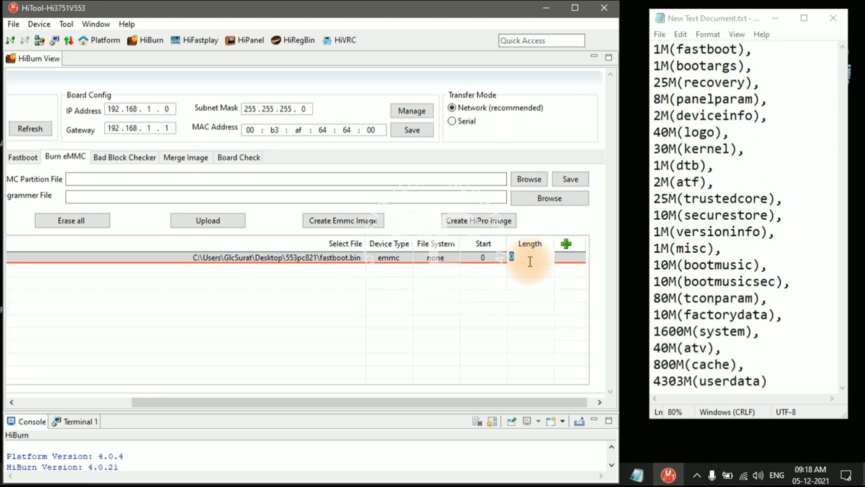
type("1m")
left_click(530, 266)
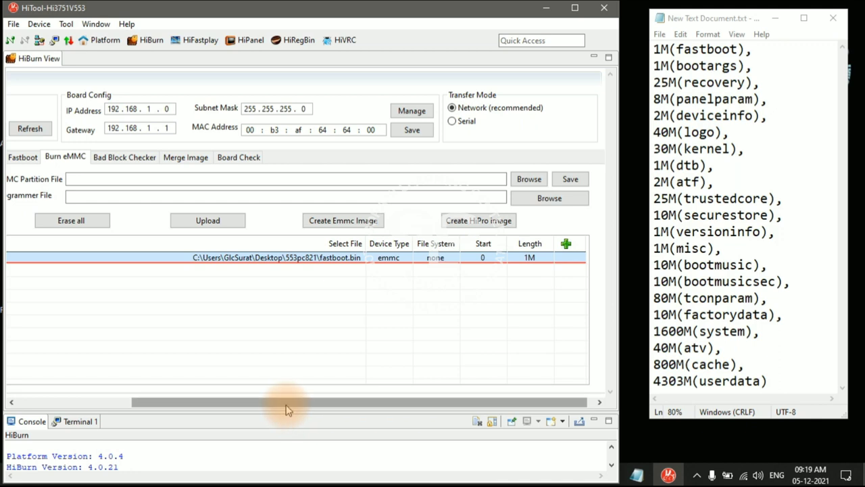
- Narrow the Burn eMMC table's columns from Partition Name through Length so the whole table fits in the window
left_click_drag(286, 405, 151, 411)
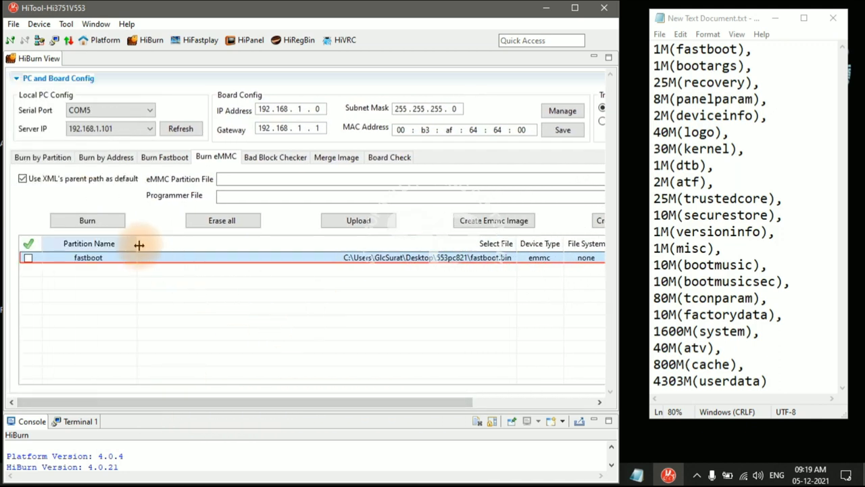
left_click_drag(138, 245, 106, 244)
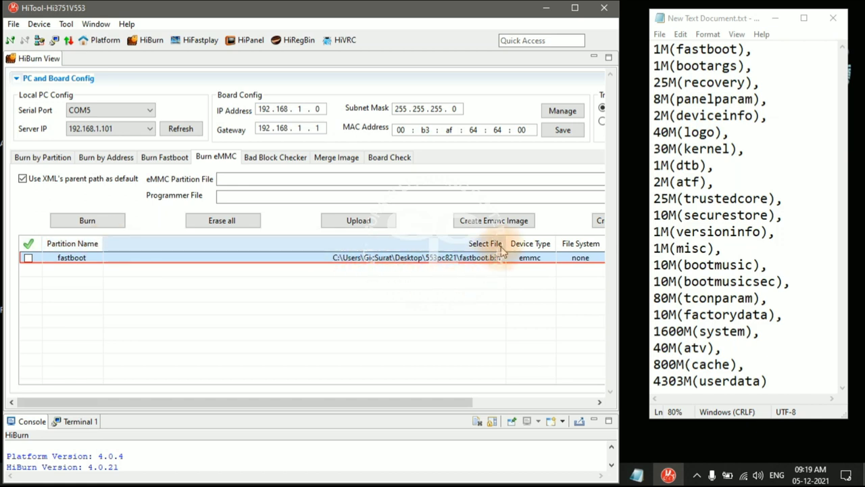
left_click_drag(503, 243, 318, 245)
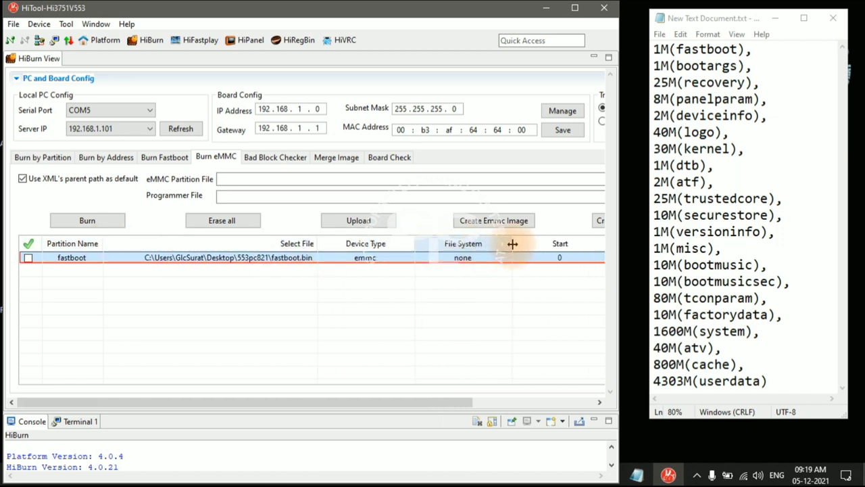
left_click_drag(512, 243, 487, 244)
left_click_drag(415, 243, 376, 244)
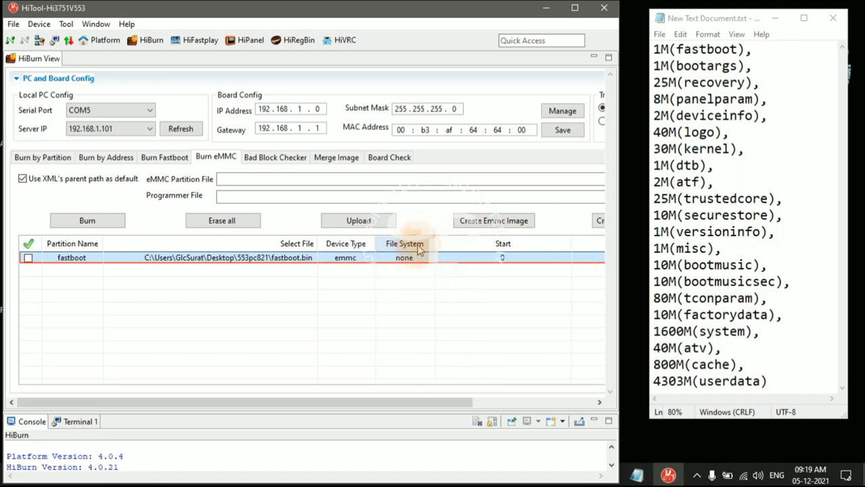
left_click_drag(572, 245, 498, 244)
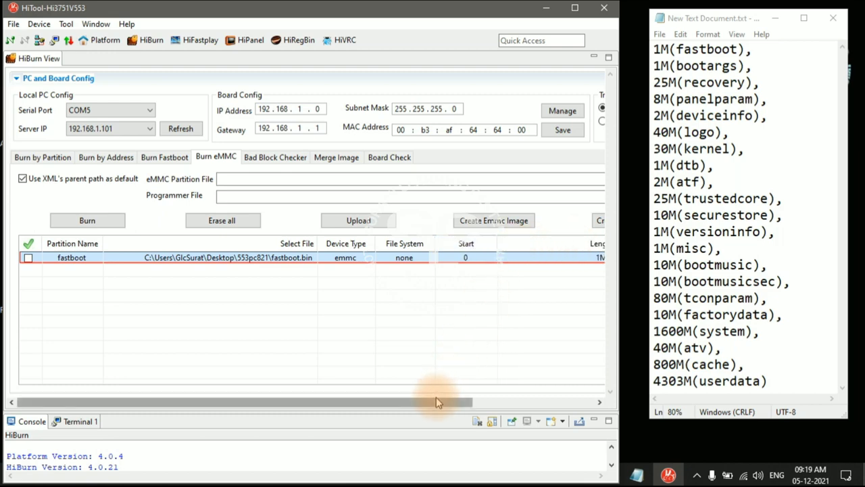
left_click_drag(436, 399, 547, 402)
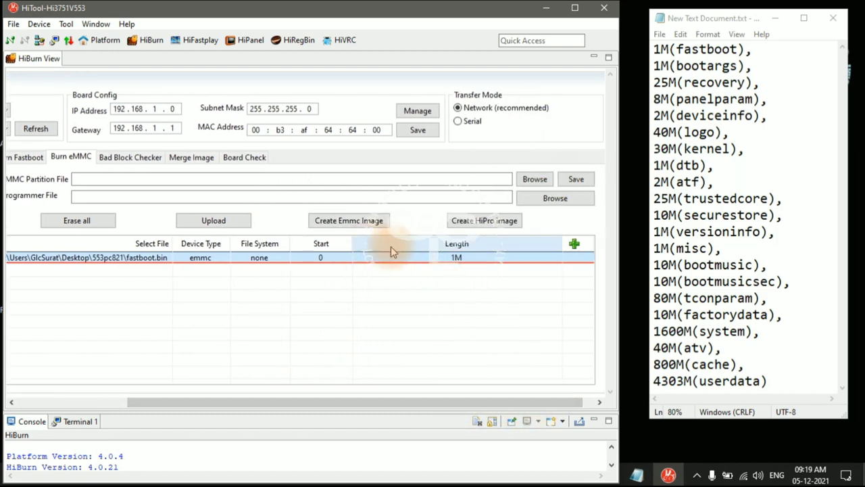
left_click_drag(563, 244, 410, 244)
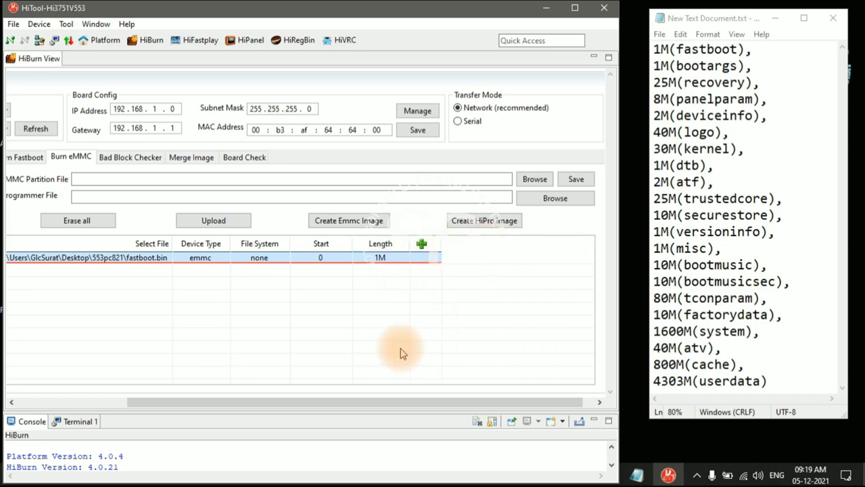
left_click_drag(352, 400, 232, 395)
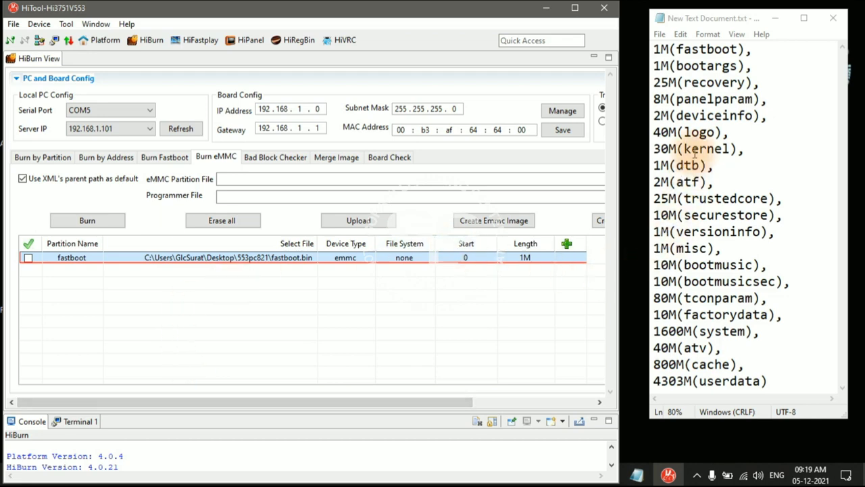
- Add a second partition row to the Burn eMMC table and name it bootargs, copying the name from the Notepad list
left_click(680, 66)
left_click_drag(676, 65, 736, 66)
right_click(736, 65)
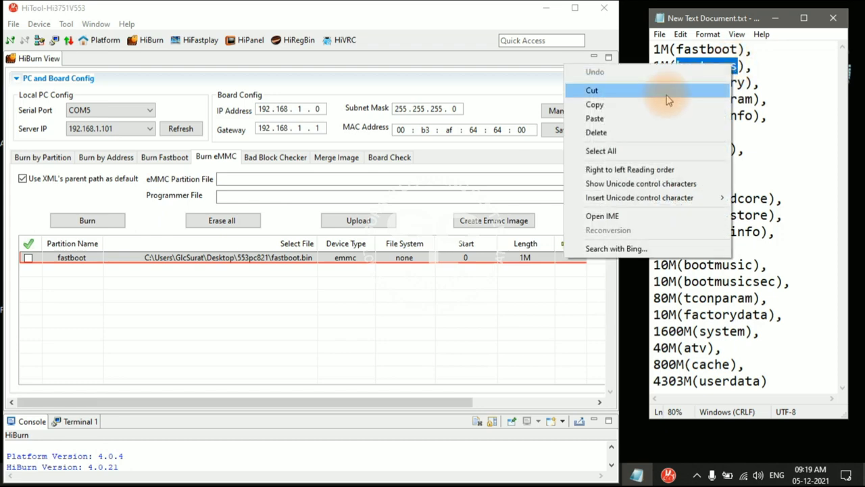
left_click(629, 111)
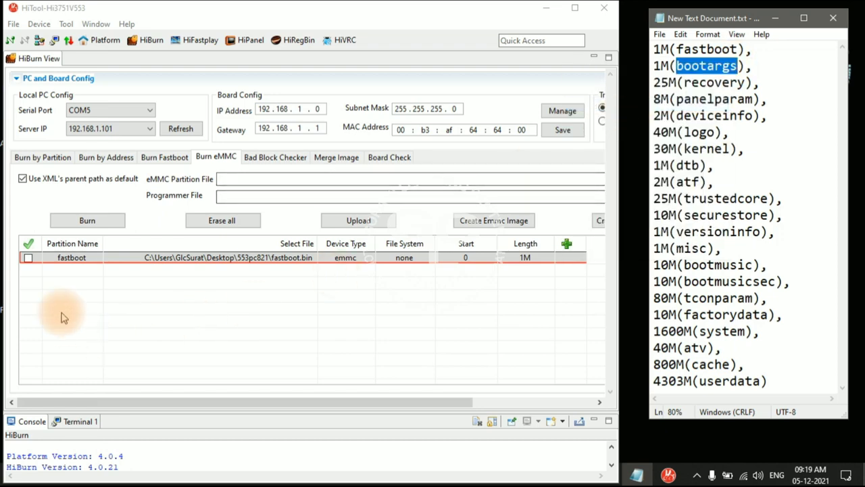
left_click(566, 245)
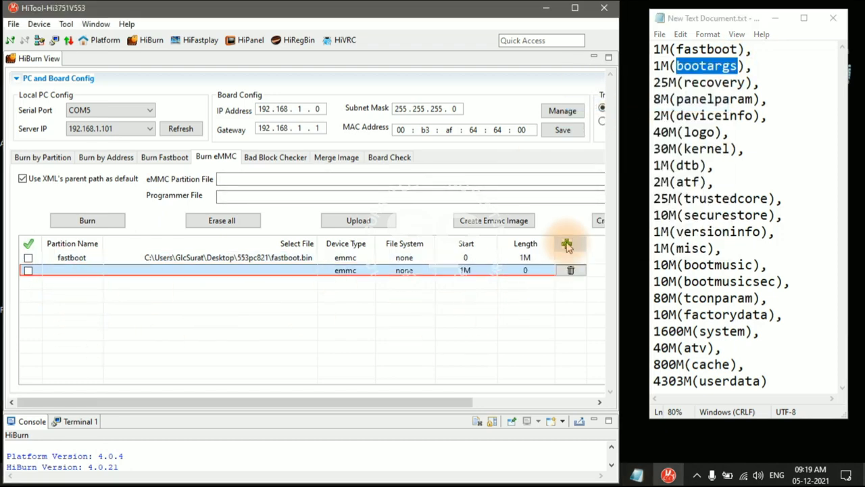
right_click(67, 269)
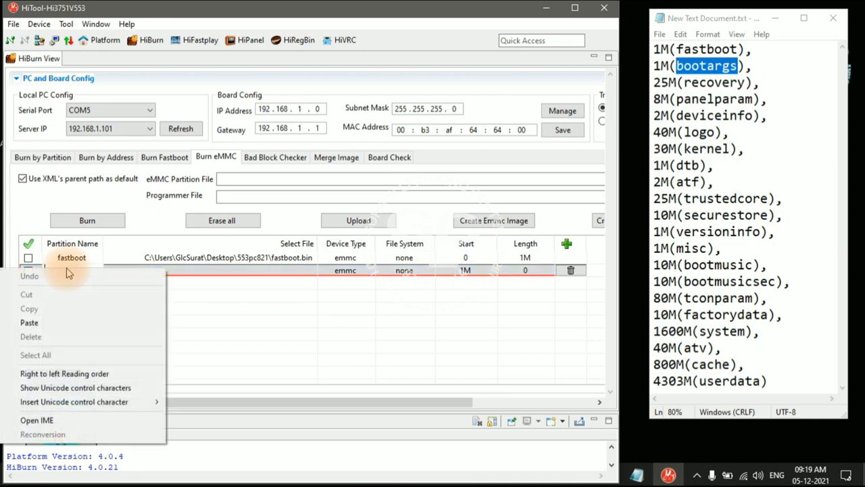
left_click(48, 323)
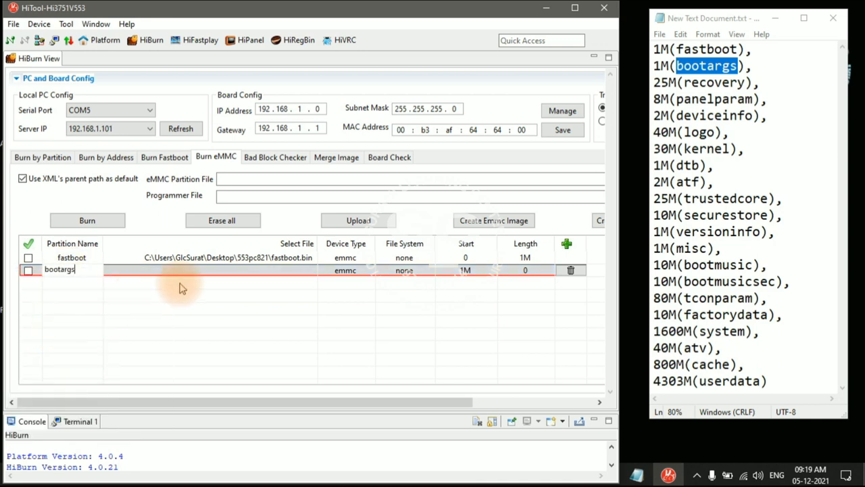
- Assign bootargs.bin in the 553pc821 folder as the bootargs partition's file
left_click(217, 272)
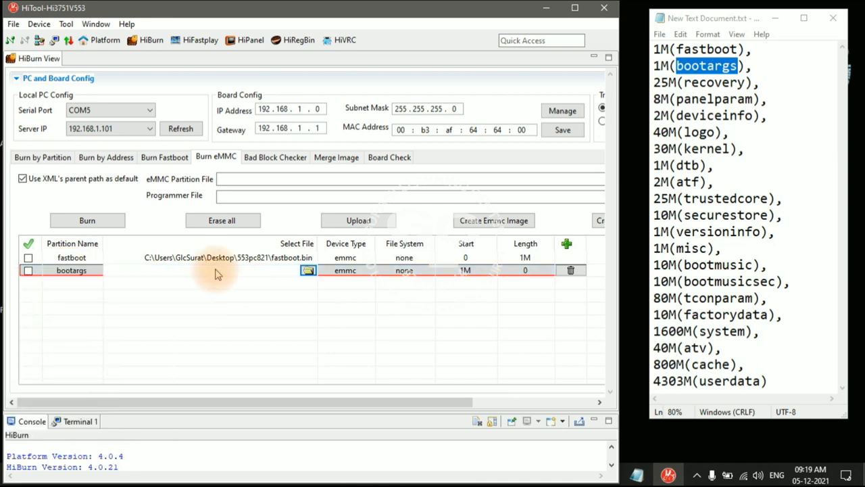
left_click(308, 270)
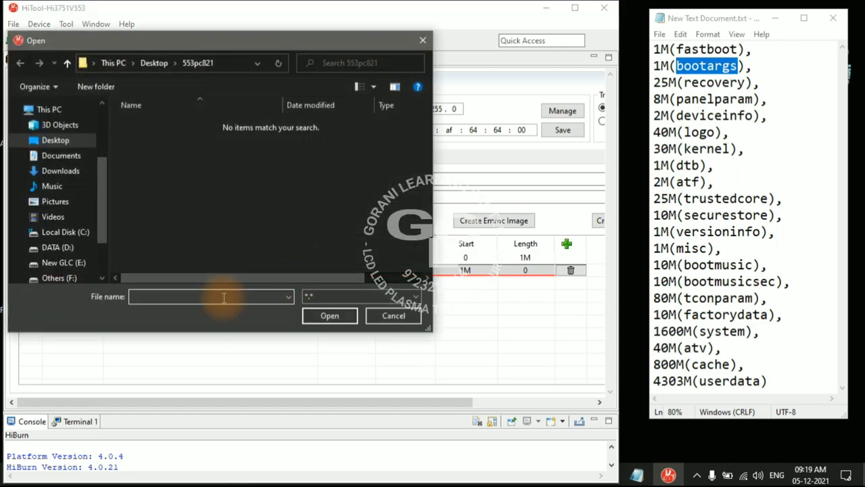
right_click(225, 297)
left_click(88, 175)
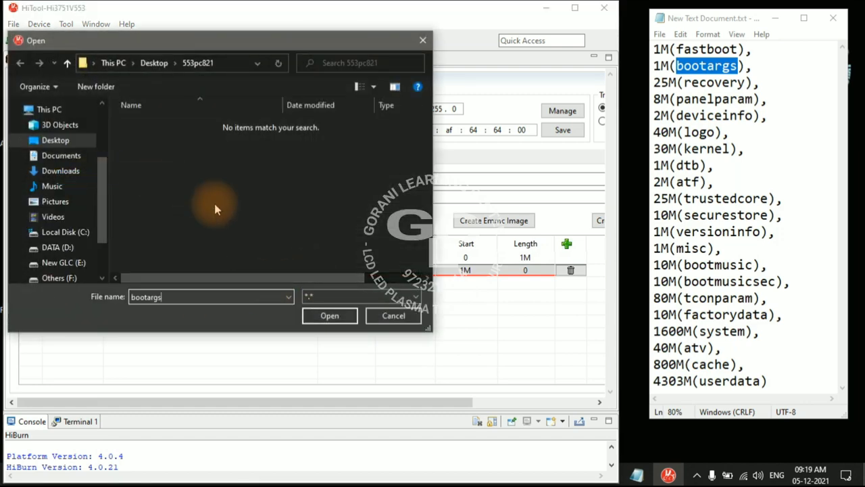
type(".bin")
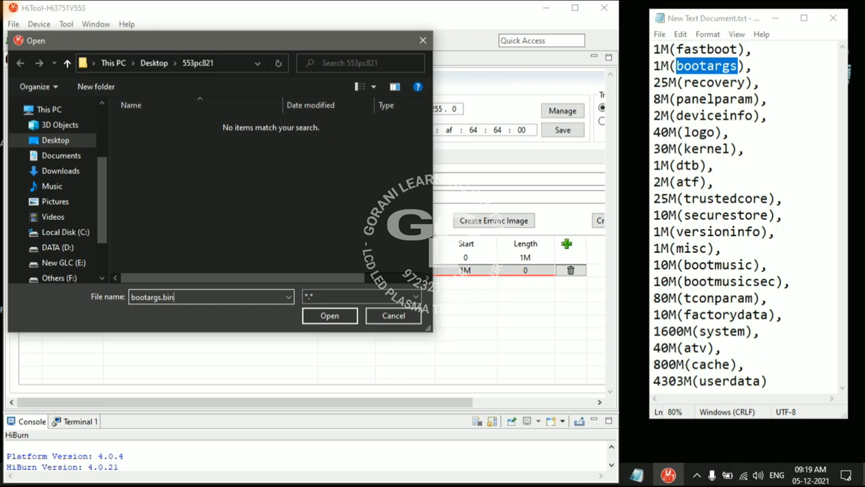
left_click(330, 316)
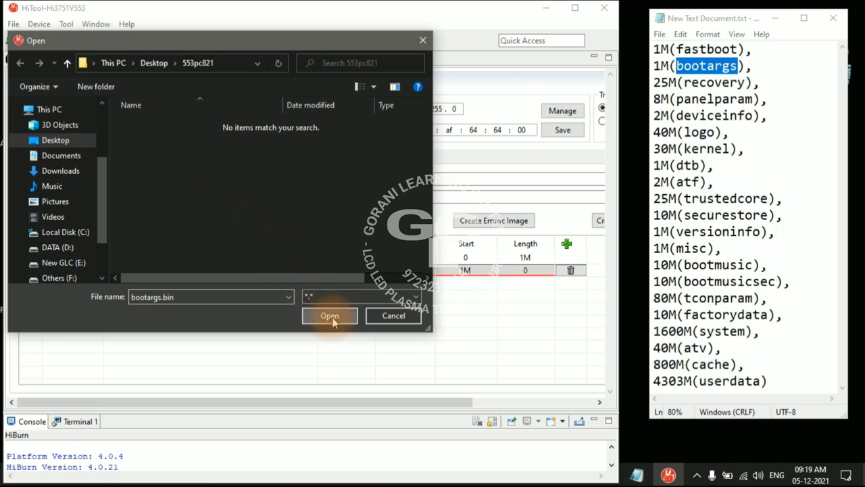
- Set the bootargs partition's length to 1M
left_click(532, 273)
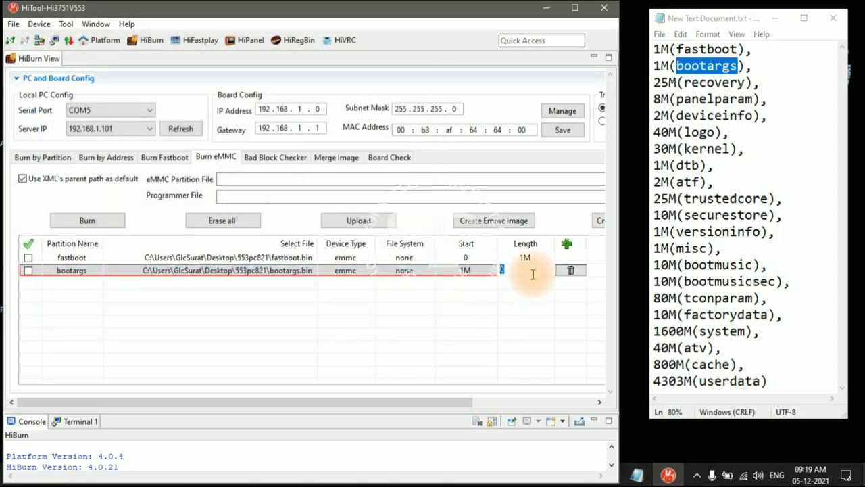
type("1m")
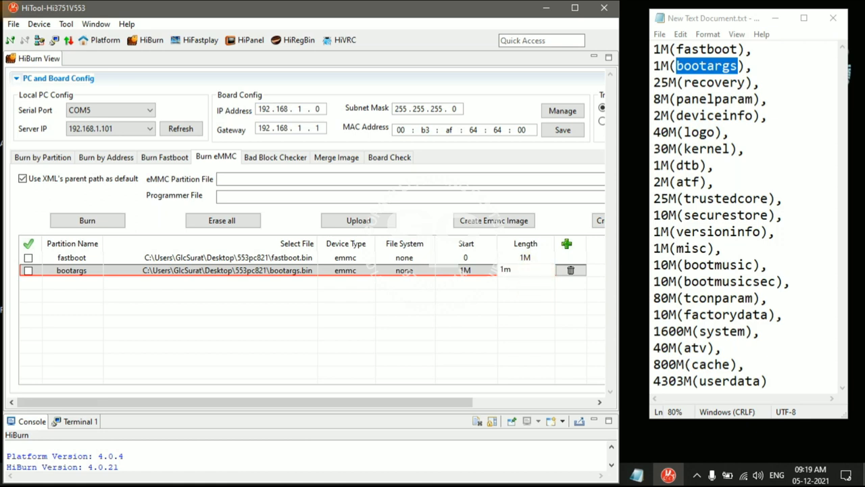
key("Return")
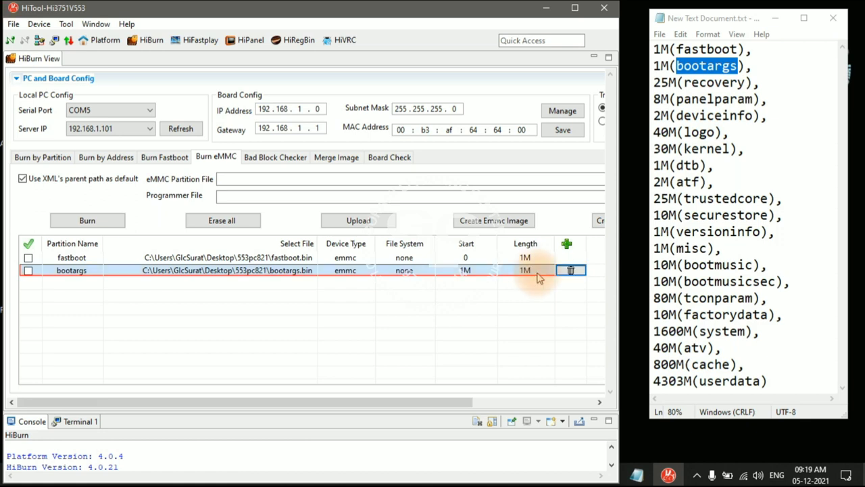
- Add a third partition row to the Burn eMMC table and name it recovery, copying the name from the Notepad list
left_click(568, 245)
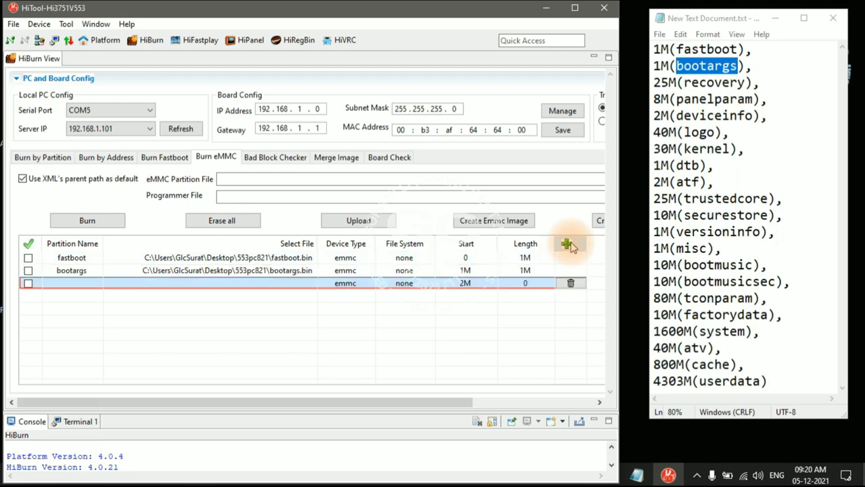
left_click_drag(684, 82, 740, 84)
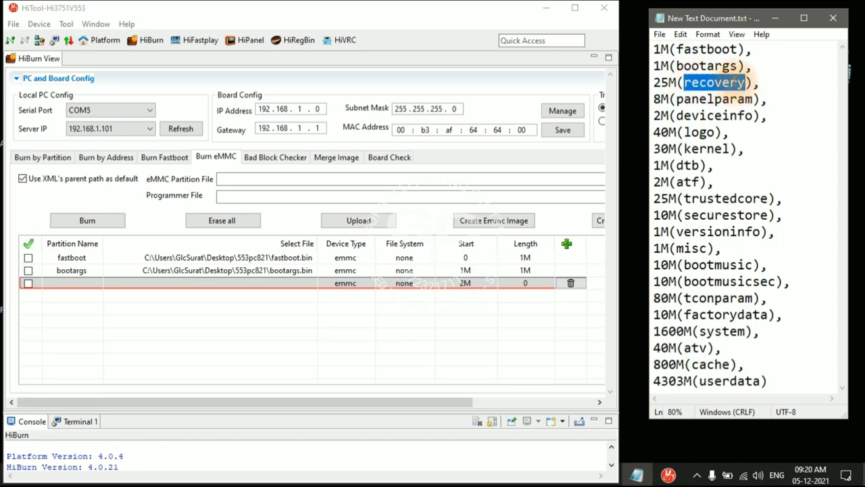
right_click(740, 84)
left_click(650, 123)
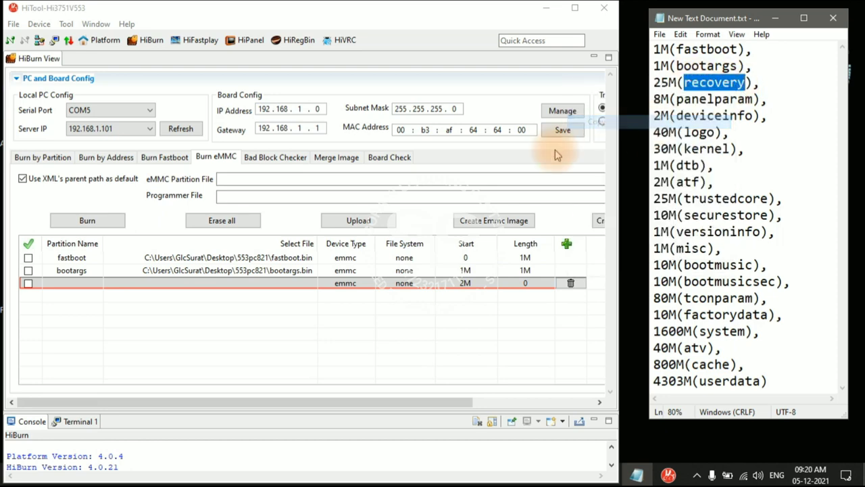
left_click(50, 282)
right_click(54, 287)
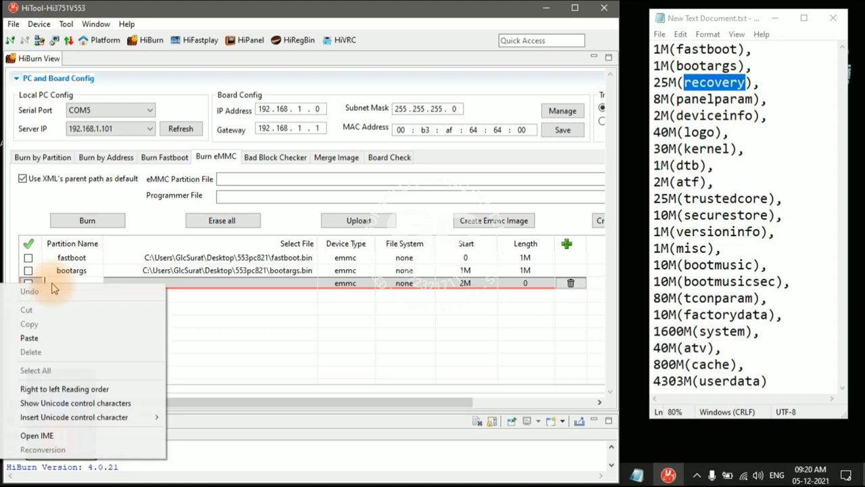
left_click(40, 337)
- Assign recovery.bin in the 553pc821 folder as the recovery partition's file
left_click(179, 287)
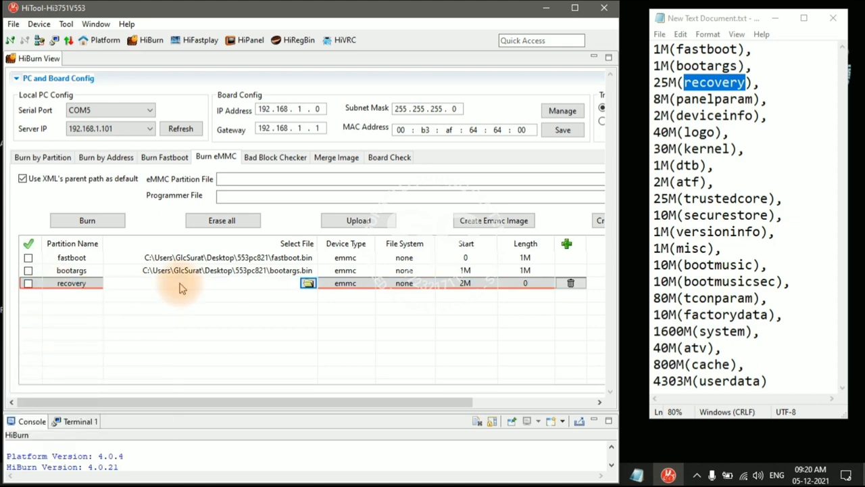
left_click(308, 282)
right_click(238, 295)
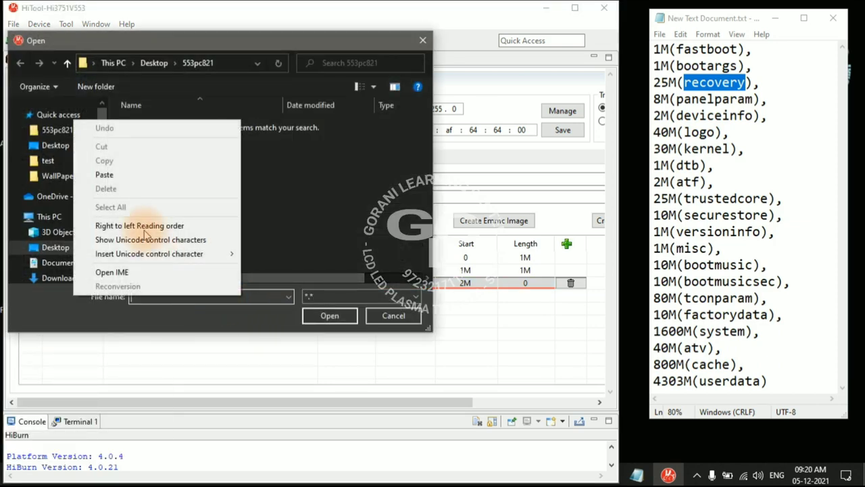
left_click(115, 177)
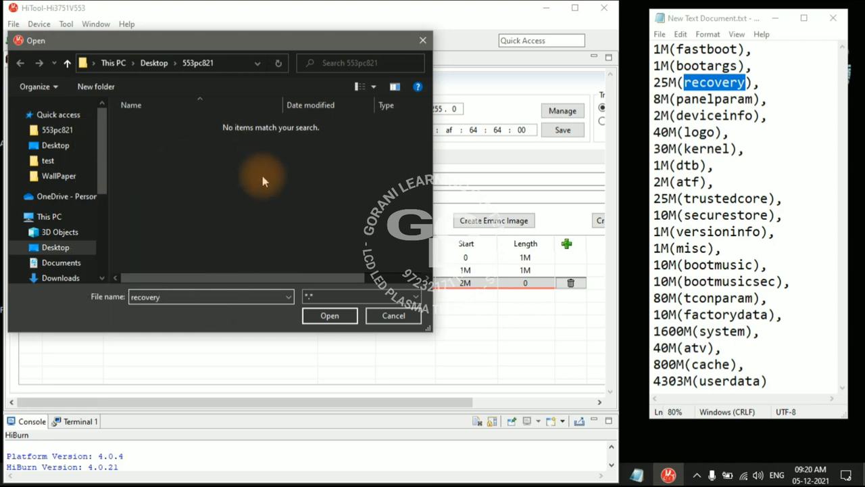
type(".bin")
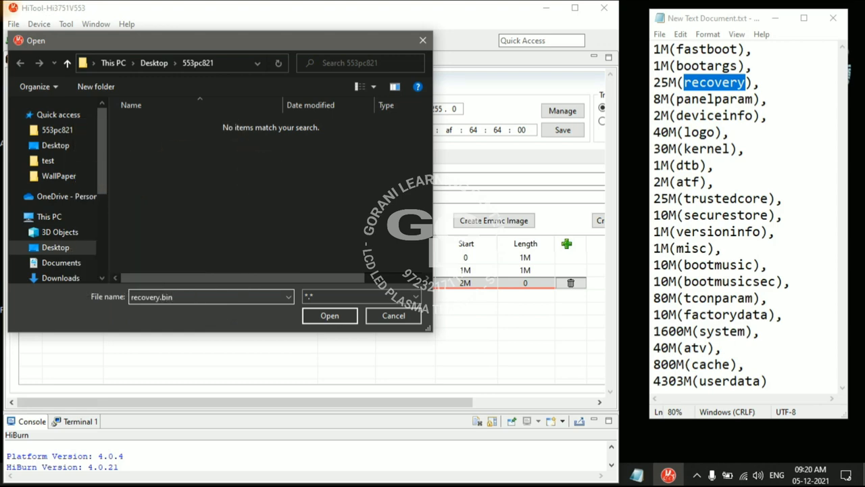
left_click(321, 315)
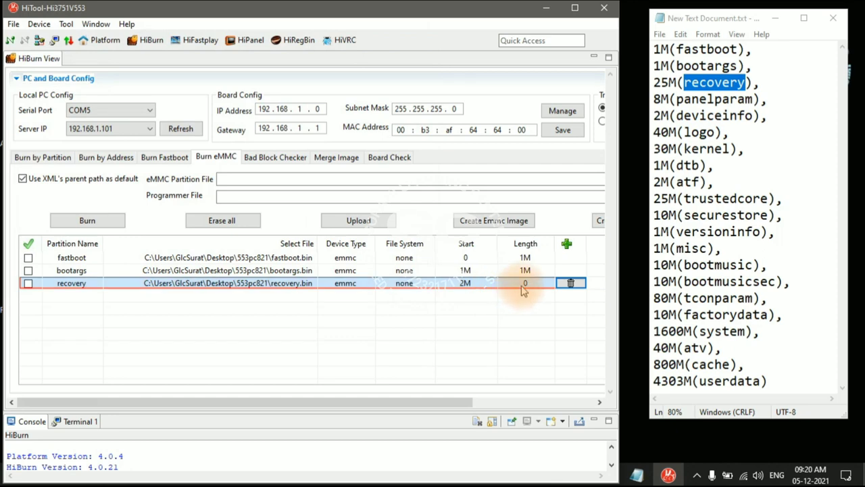
- Set the recovery partition's length to 25M
left_click(521, 285)
type("25")
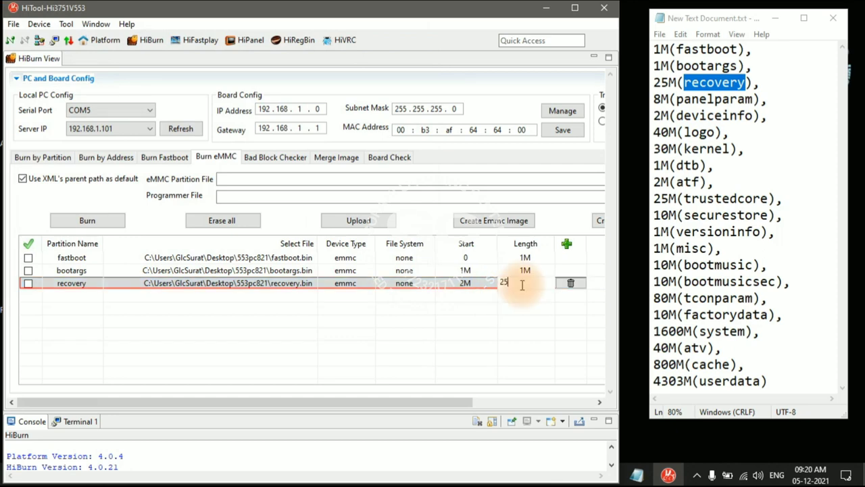
type("M")
key("Return")
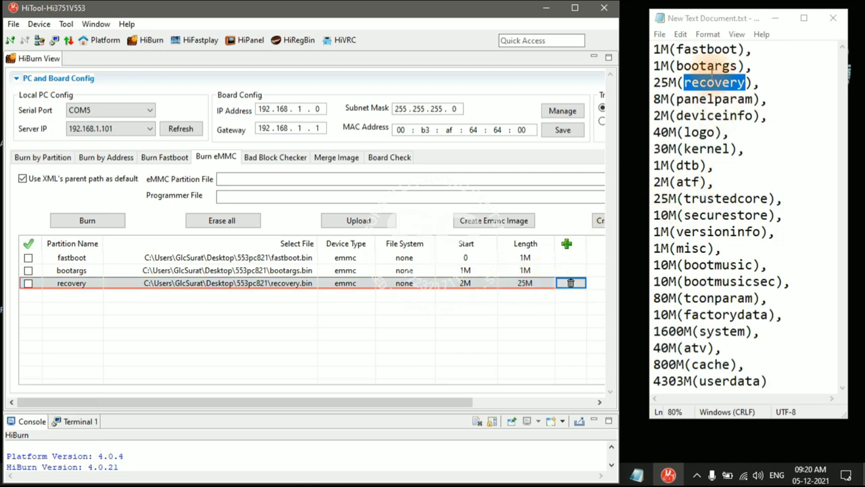
left_click(778, 167)
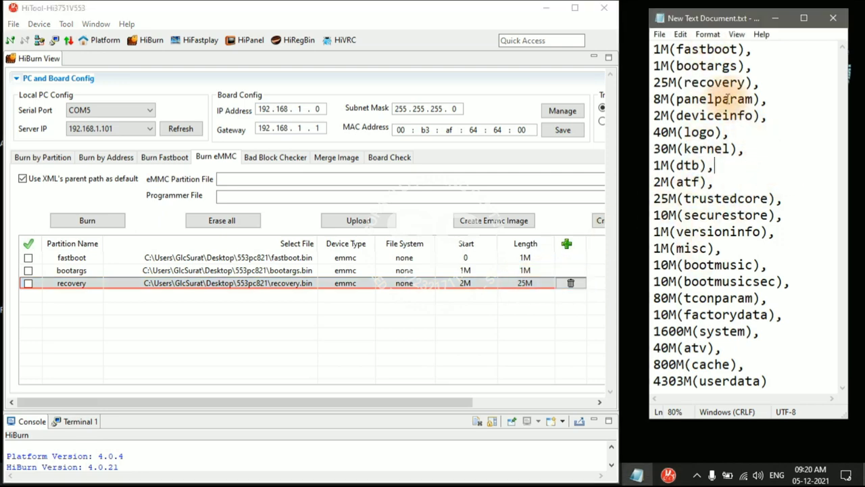
left_click_drag(654, 66, 763, 380)
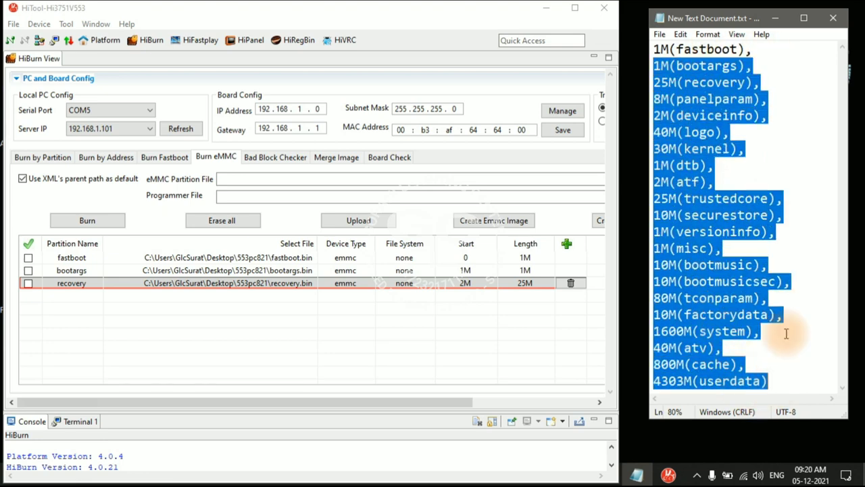
left_click(812, 167)
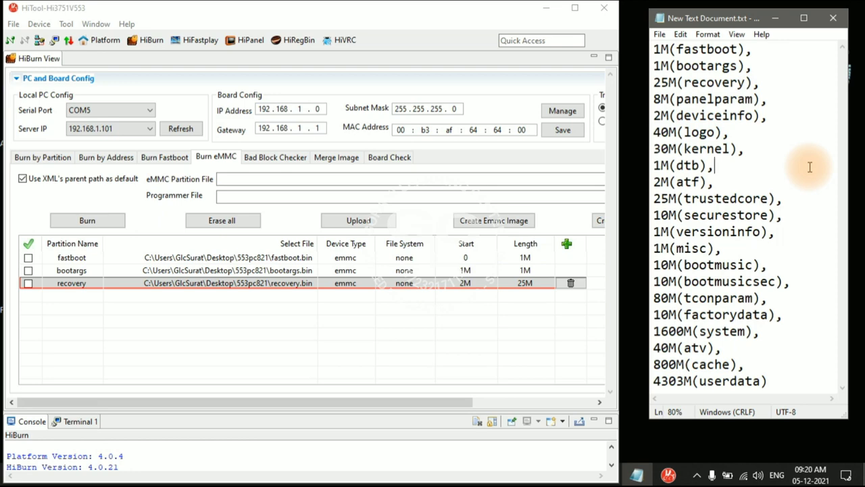
- Tick all three partitions and try to upload them from the board over the network, declining firewall access and dismissing the resulting dialog
left_click(74, 292)
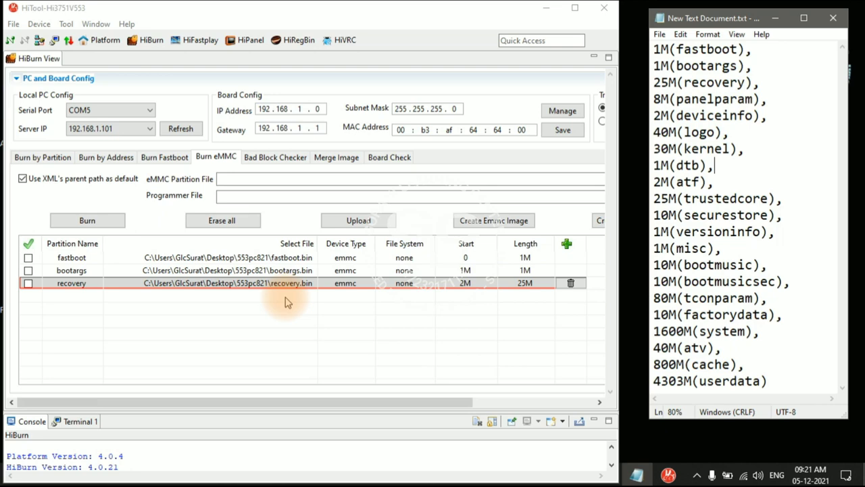
left_click(29, 244)
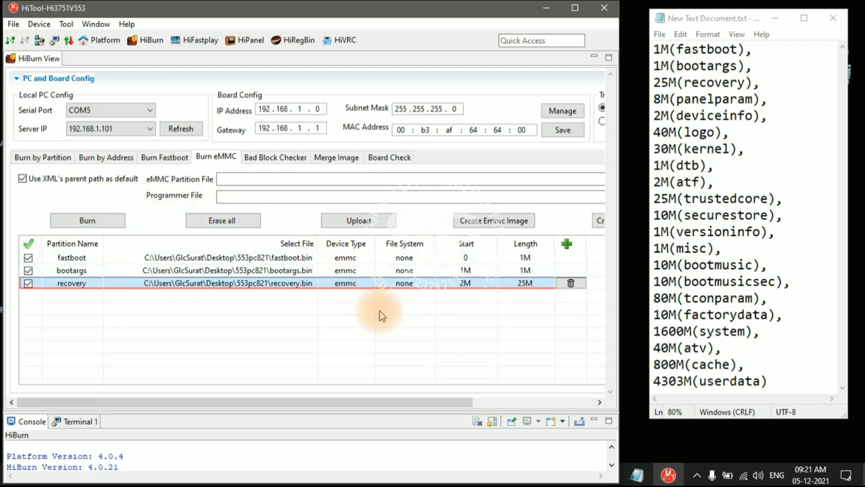
left_click(369, 225)
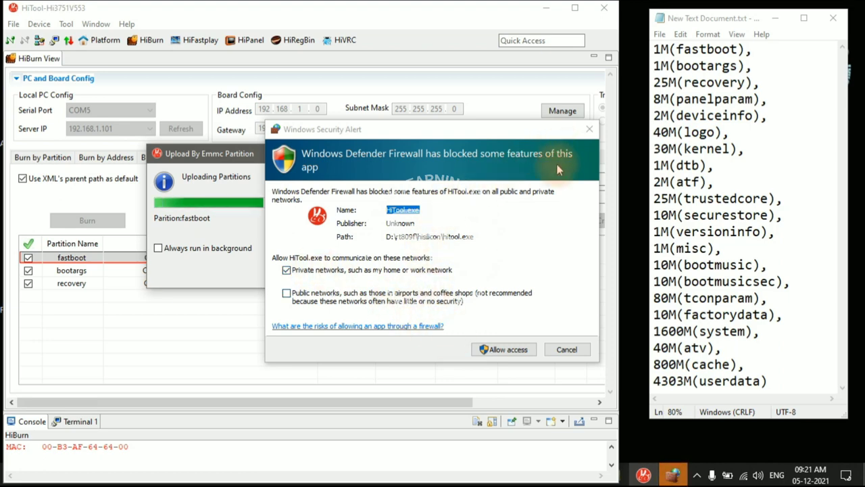
left_click(562, 350)
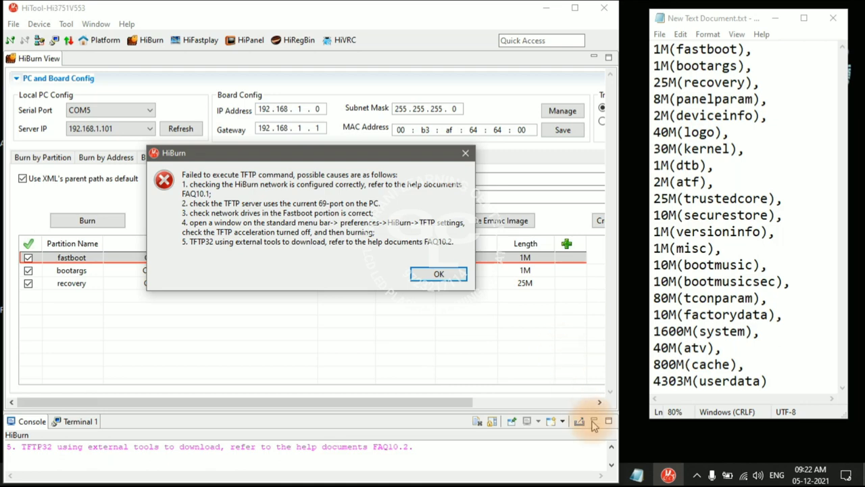
left_click(439, 275)
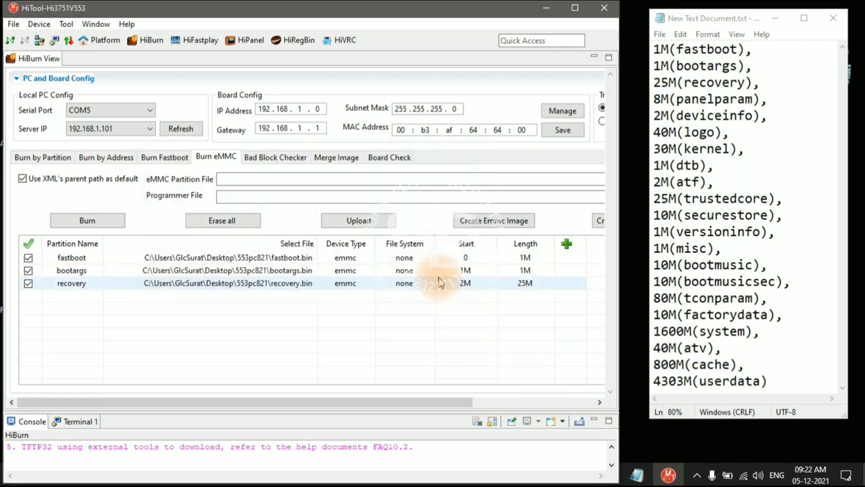
- Close the Notepad partition list, maximize the HiTool window and enlarge the console to examine the upload log
left_click(835, 21)
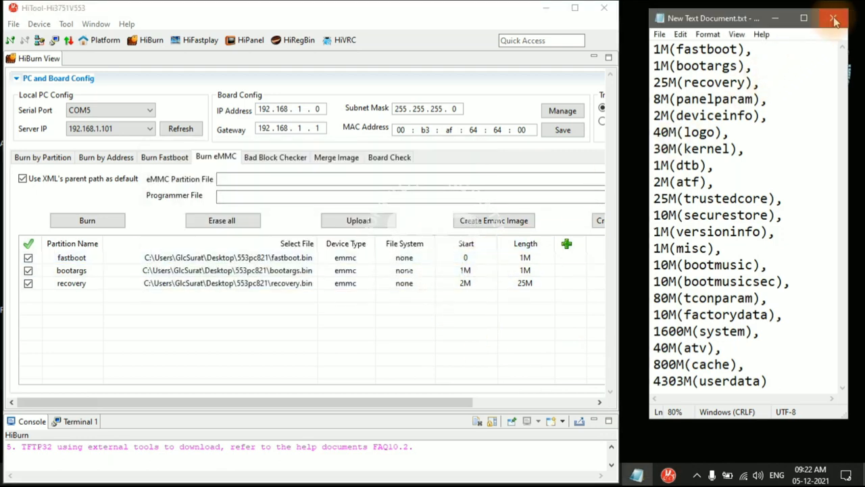
left_click(835, 21)
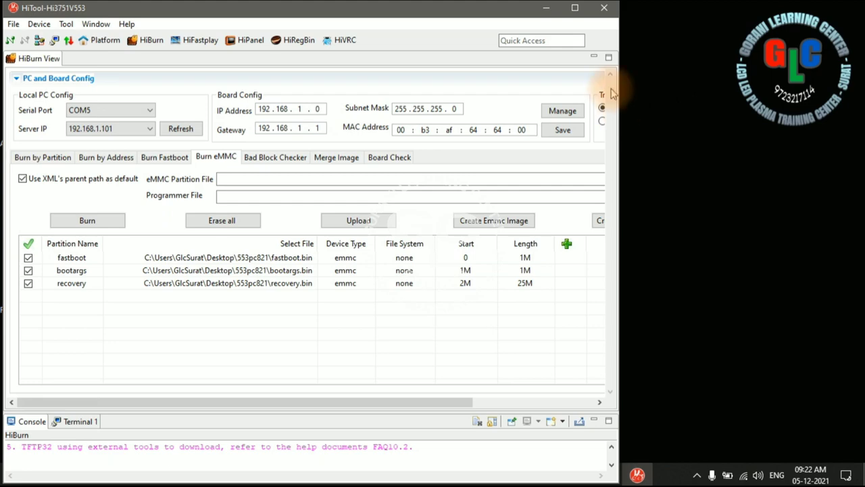
left_click(575, 8)
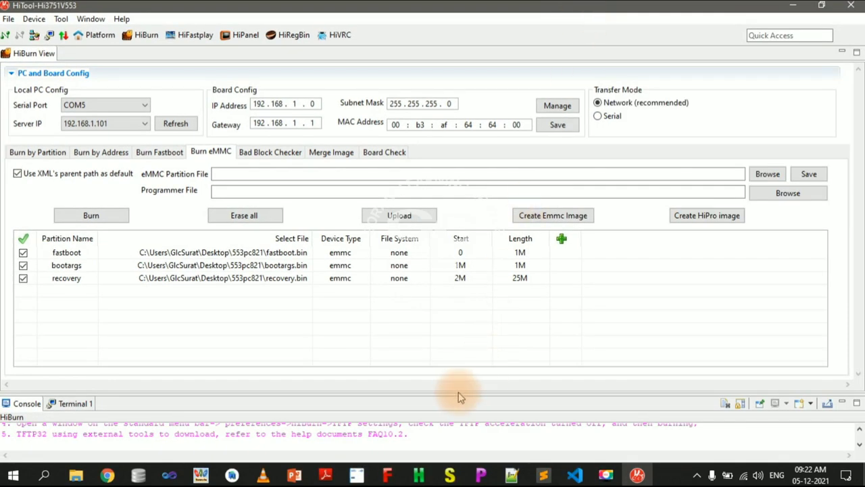
left_click_drag(457, 394, 456, 178)
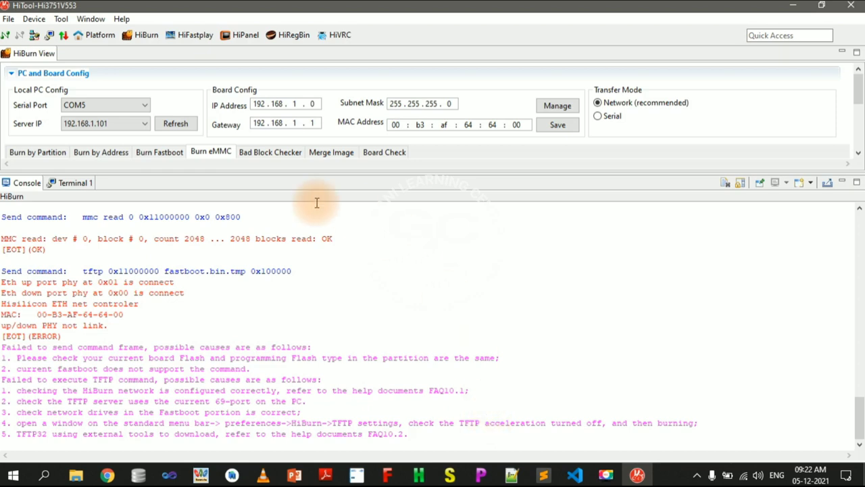
- Change the transfer mode to Serial, restore the partition table view and try to upload the ticked partitions again
left_click(598, 116)
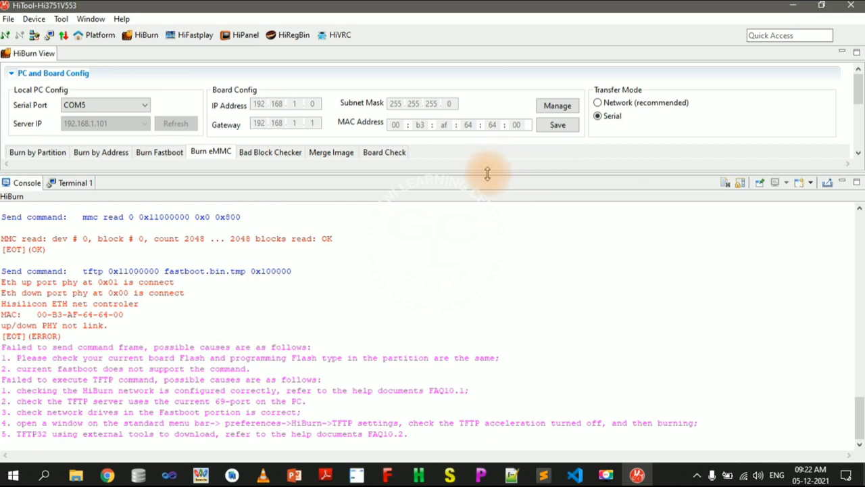
mouse_move(487, 173)
left_mouse_down()
mouse_move(489, 222)
mouse_move(463, 387)
left_mouse_up()
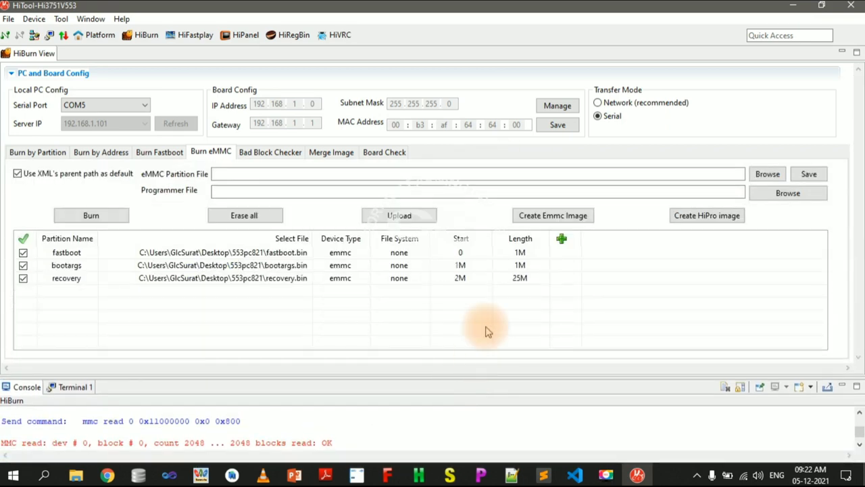
left_click(416, 218)
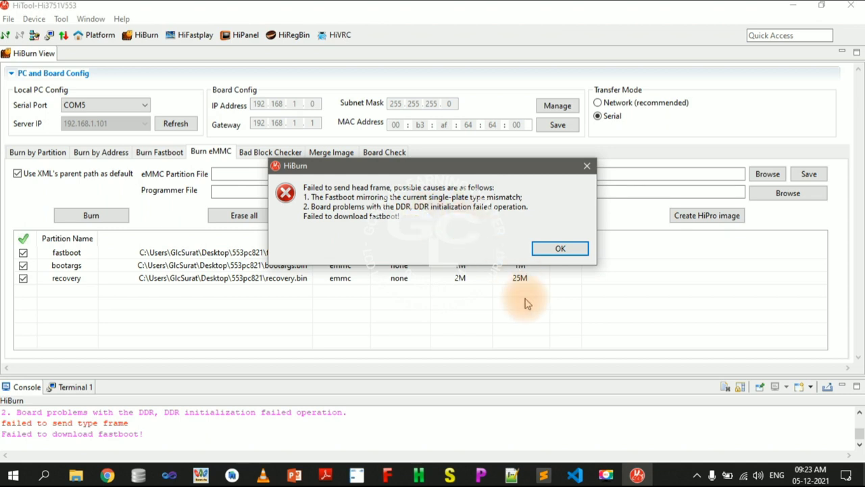
left_click(560, 249)
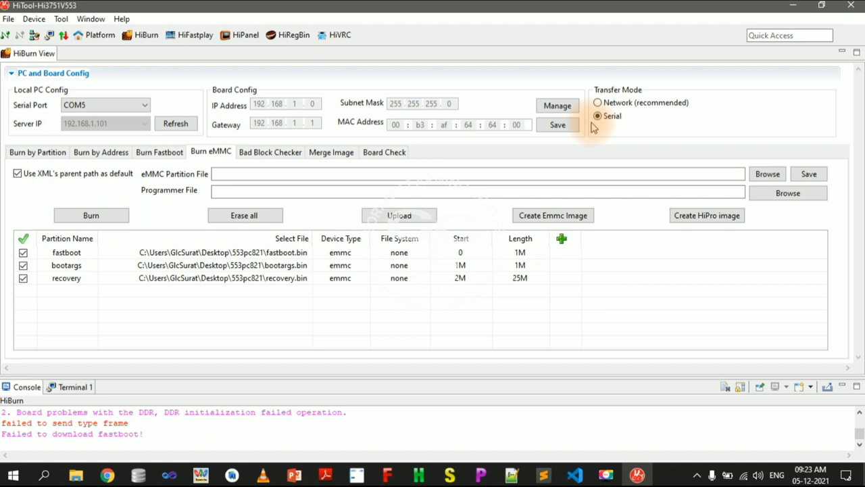
- Minimize HiTool and open the 553pc821 folder on the desktop to check its contents
left_click(795, 9)
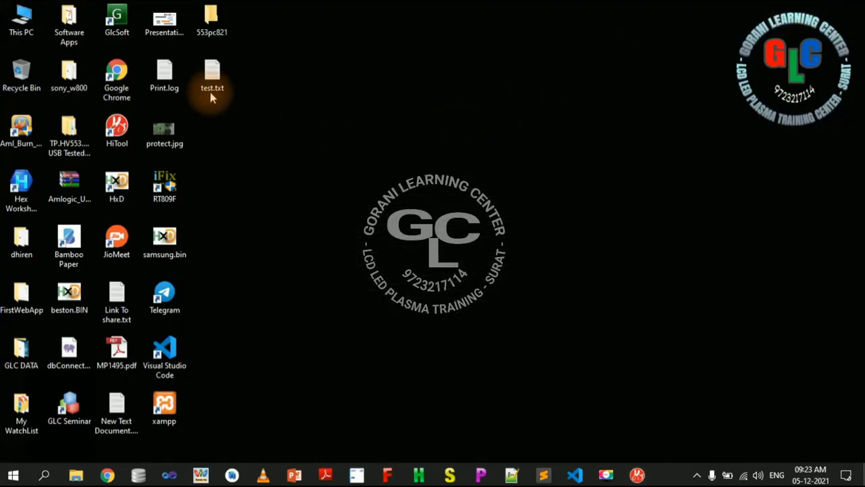
double_click(212, 20)
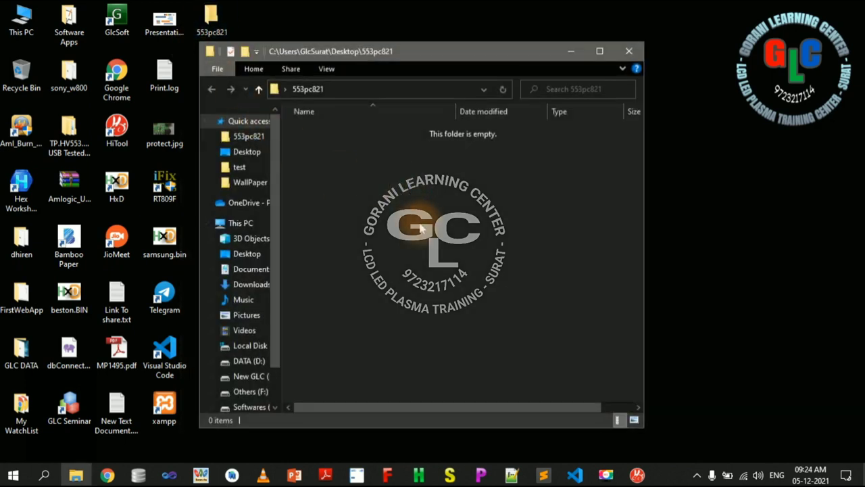
scroll(438, 248, "right", 2)
scroll(440, 250, "left", 2)
scroll(439, 250, "right", 2)
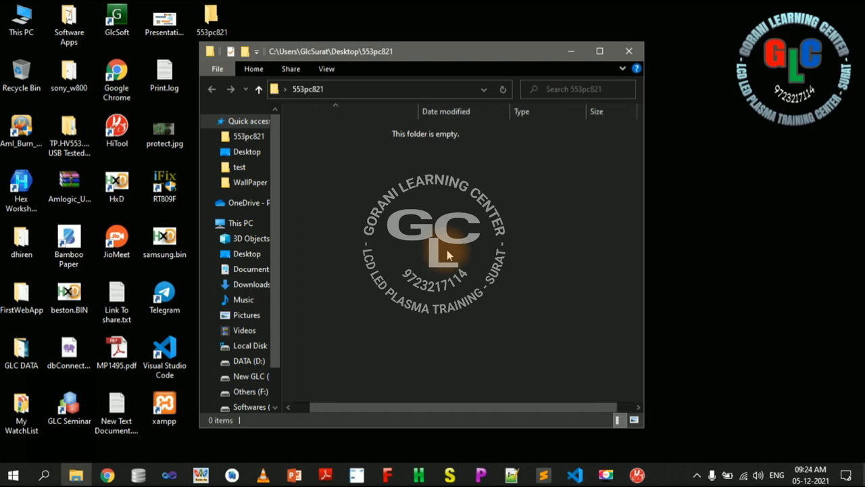
scroll(439, 250, "left", 2)
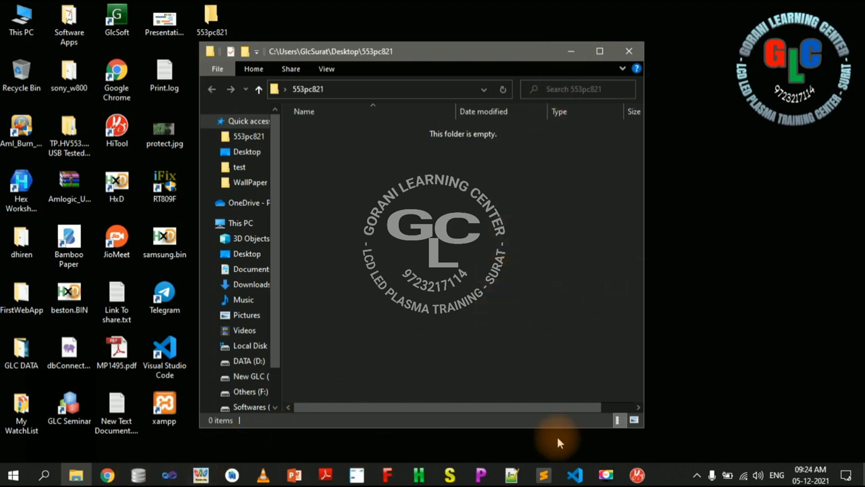
- Return to HiTool and save the eMMC partition table as 553pc821 in XML format in the 553pc821 folder
left_click(635, 476)
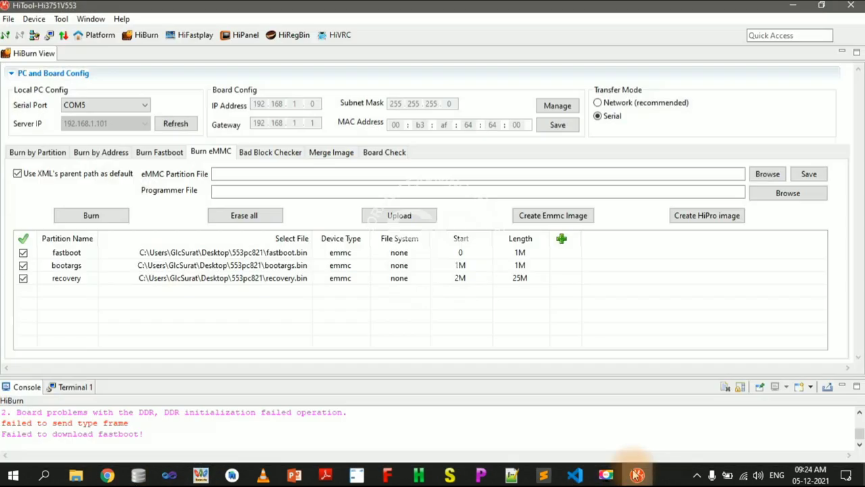
left_click(810, 176)
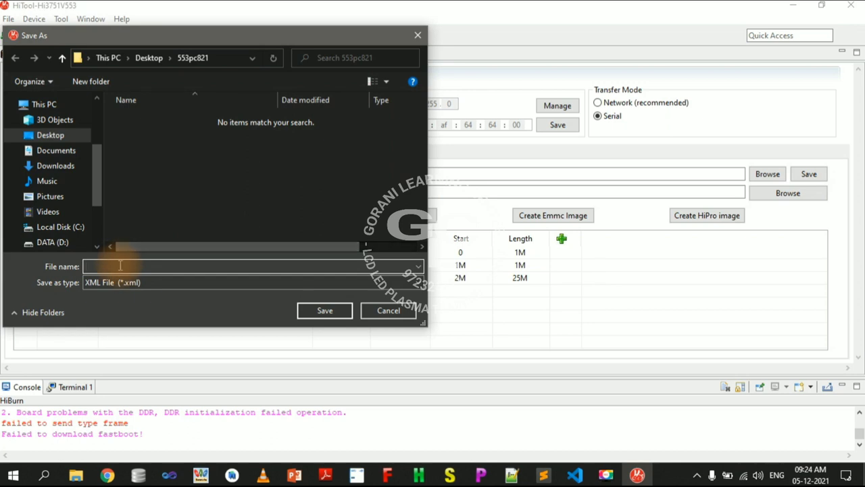
type("553")
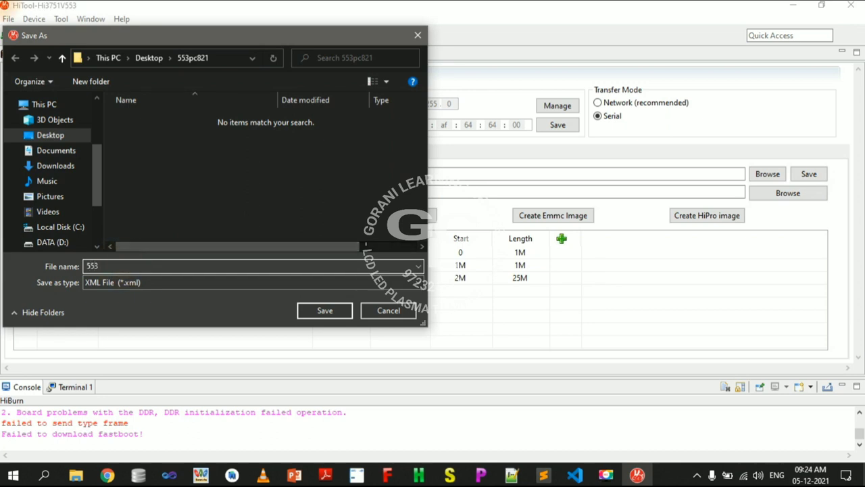
type("pc821")
left_click(316, 309)
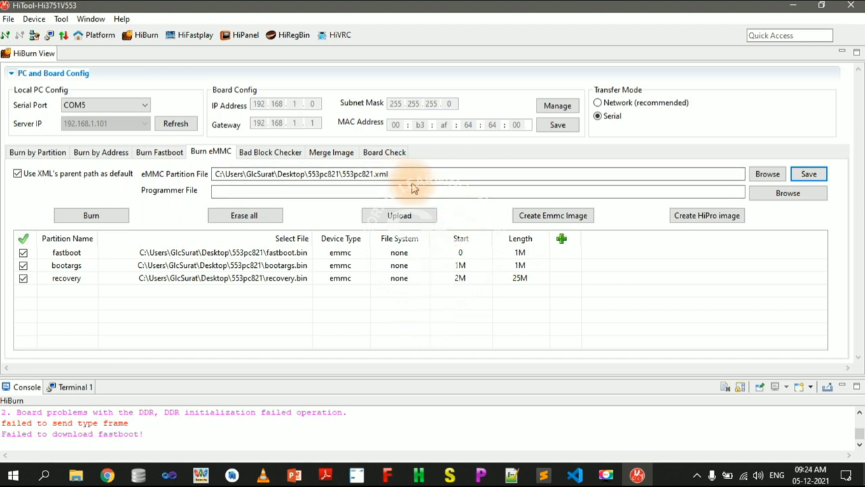
- Upload the fastboot, bootargs and recovery partitions from the board over serial, enlarging the console to follow the transfer
left_click(400, 215)
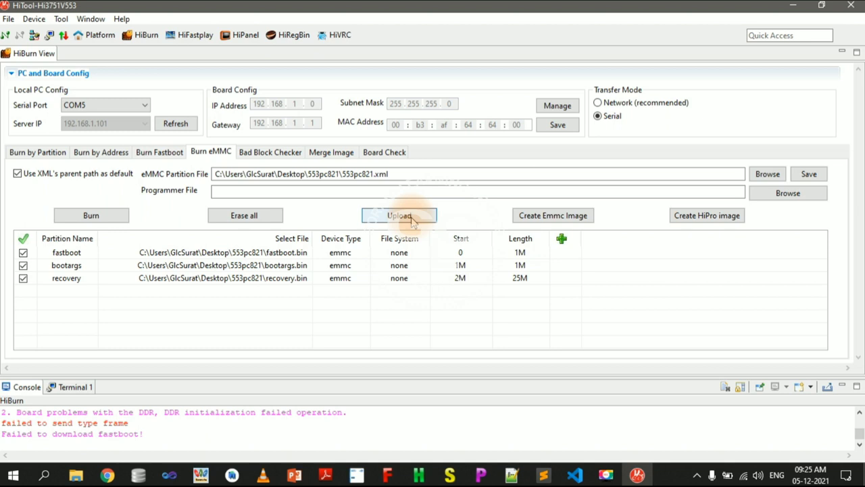
left_click(406, 215)
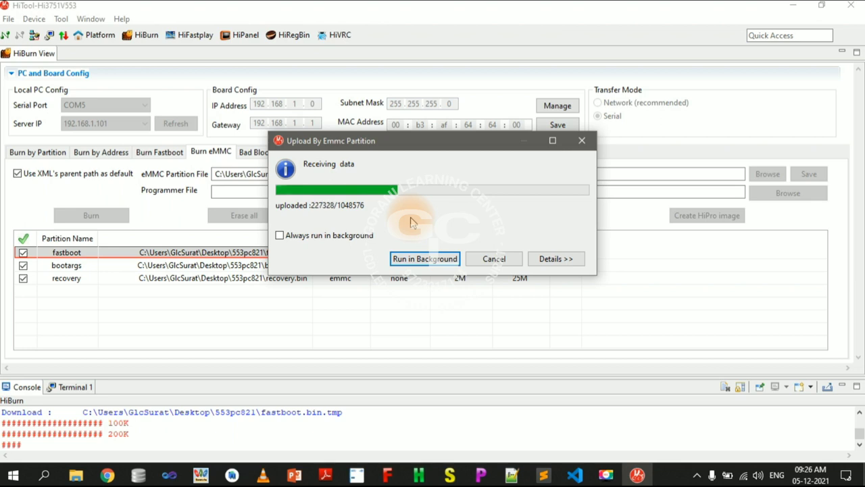
left_click(323, 377)
left_click_drag(324, 377, 350, 85)
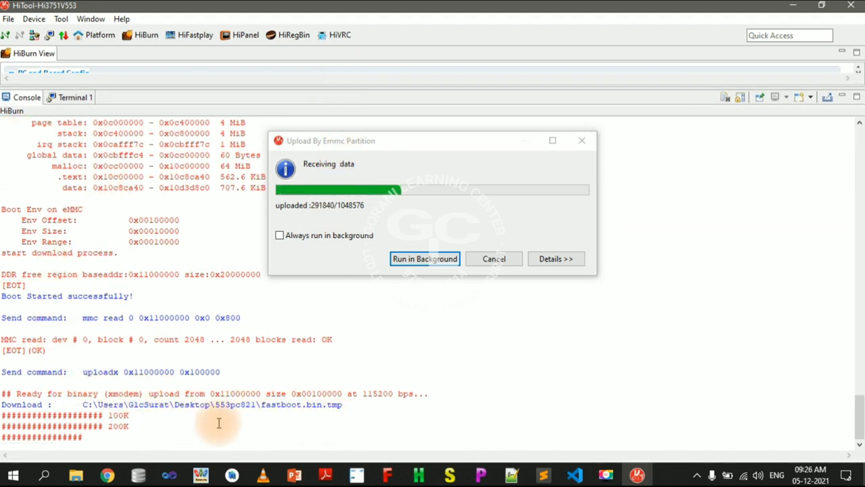
- Examine the console log of the partition upload until it finishes, and dismiss the completion message
scroll(229, 316, "up", 5)
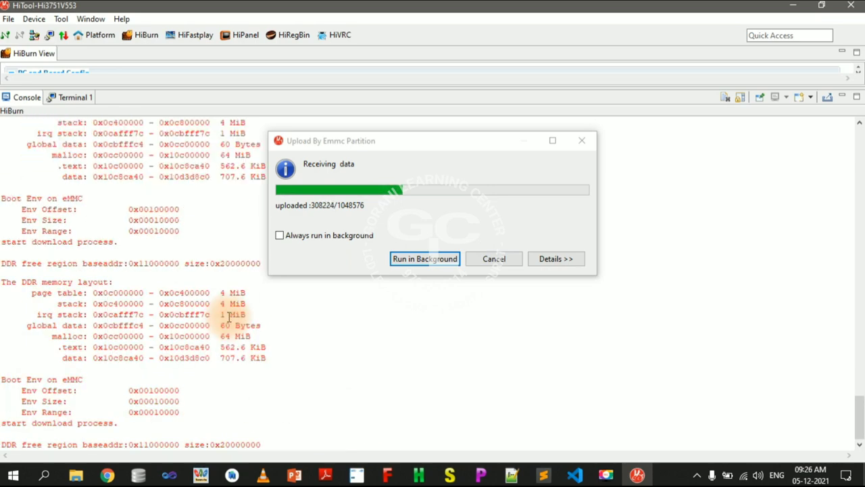
scroll(228, 316, "up", 5)
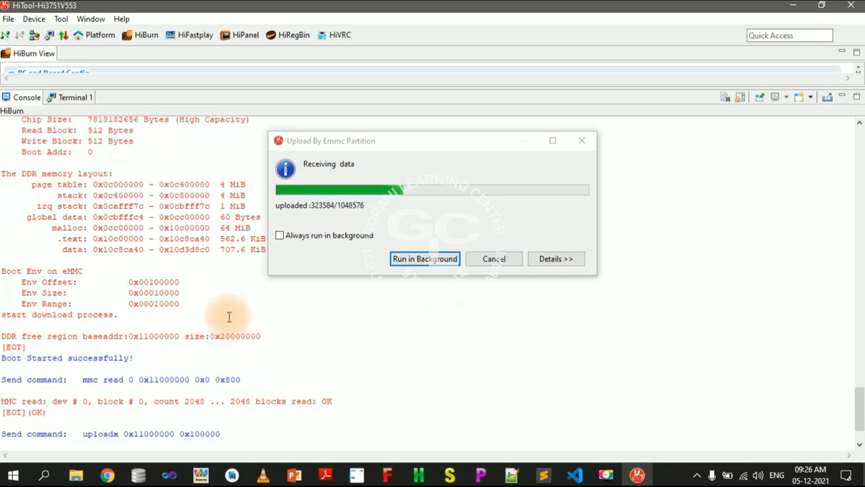
scroll(228, 316, "up", 3)
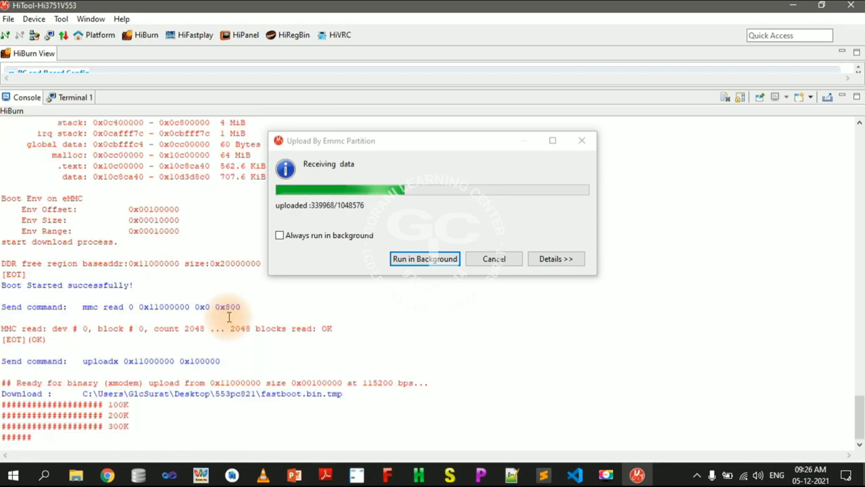
scroll(230, 323, "up", 1)
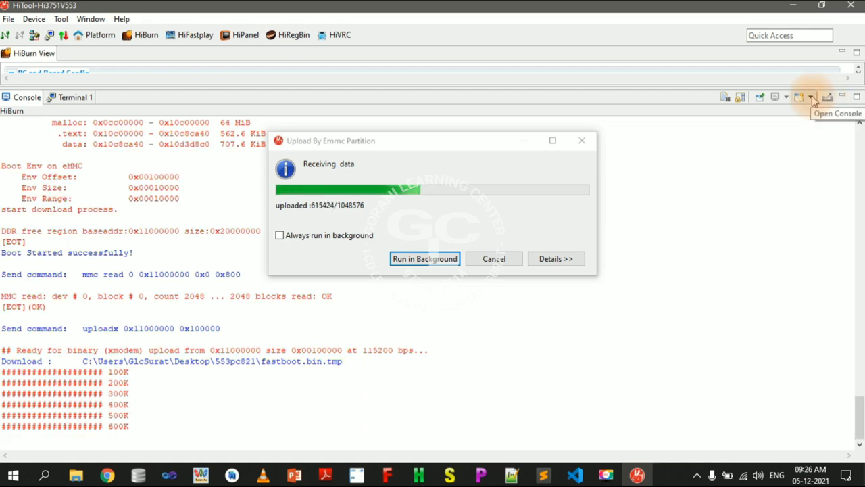
left_click(812, 98)
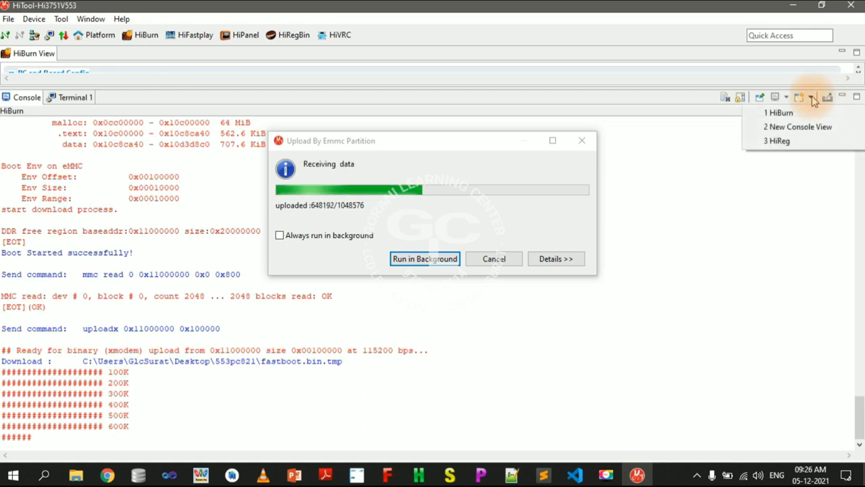
left_click(789, 99)
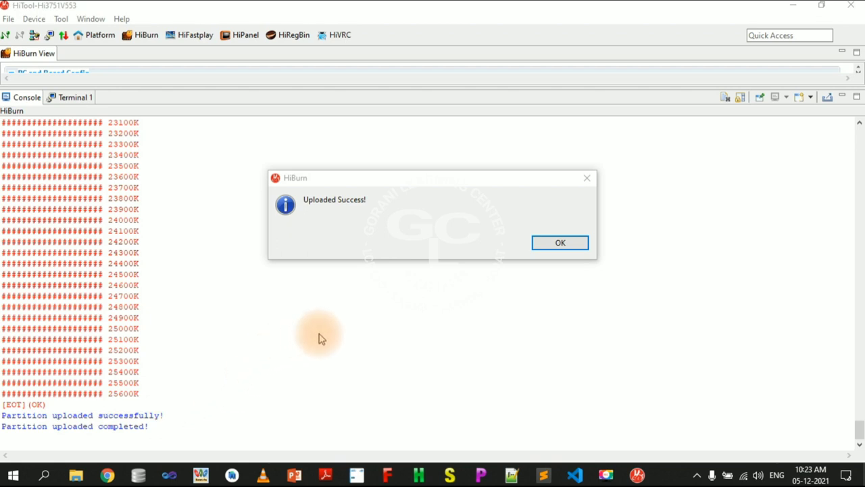
left_click(566, 247)
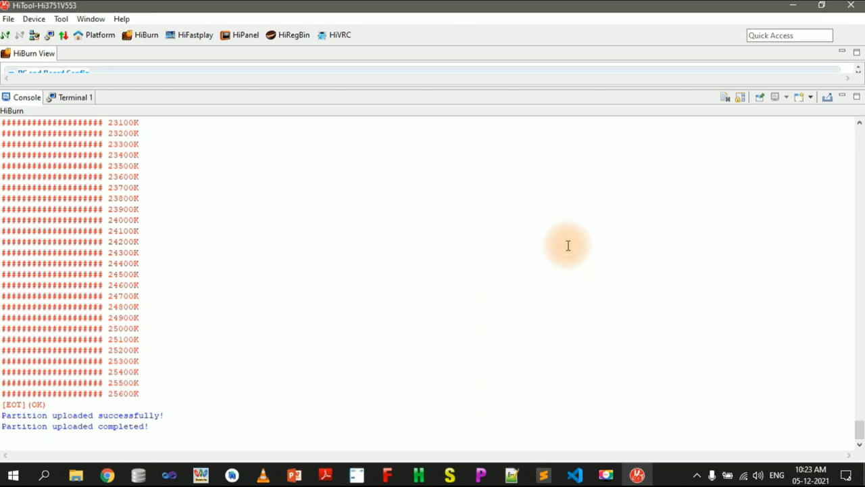
scroll(524, 250, "up", 7)
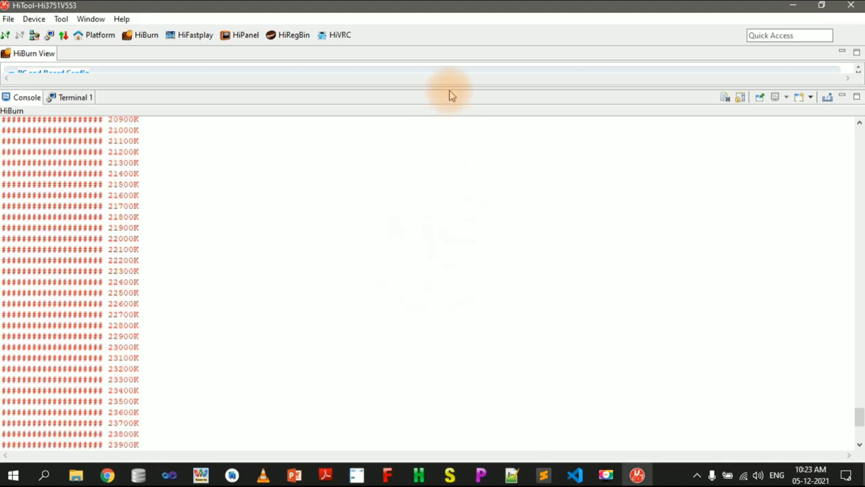
- Restore the console's small size and close HiTool, saving the partitions as 2-553pc821.xml in the 553pc821 folder and declining the eMMC partitions save
left_click_drag(452, 88, 402, 411)
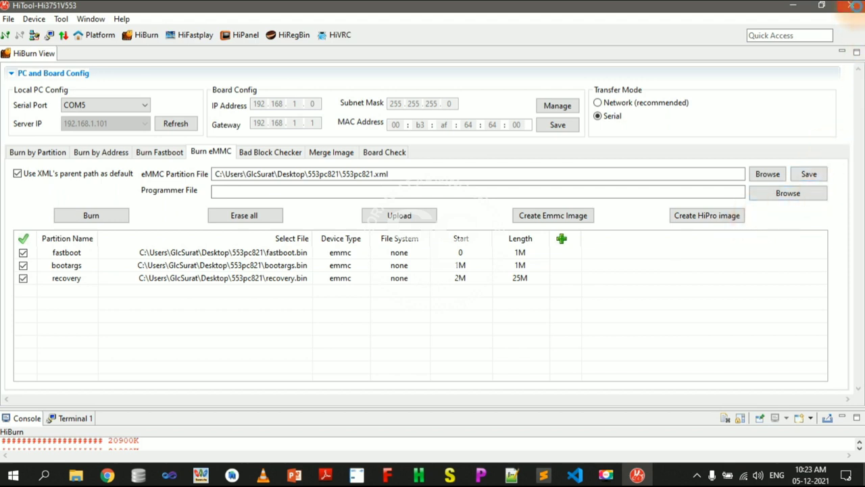
left_click(856, 7)
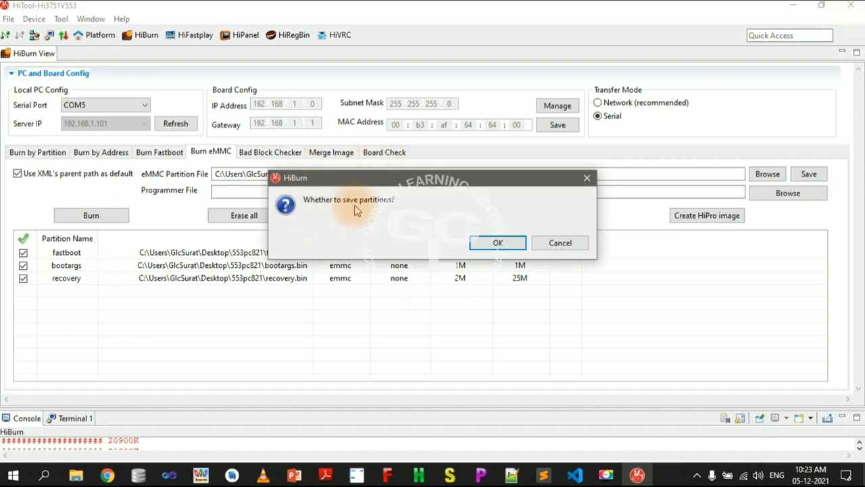
left_click(497, 242)
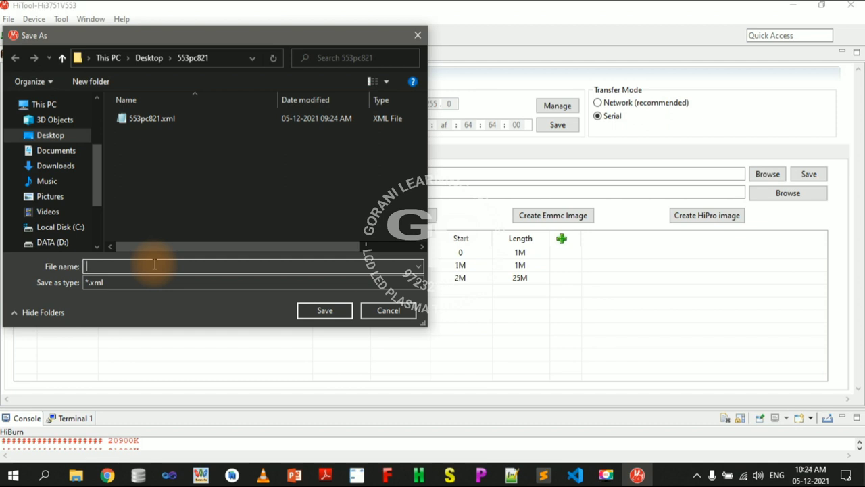
left_click(146, 118)
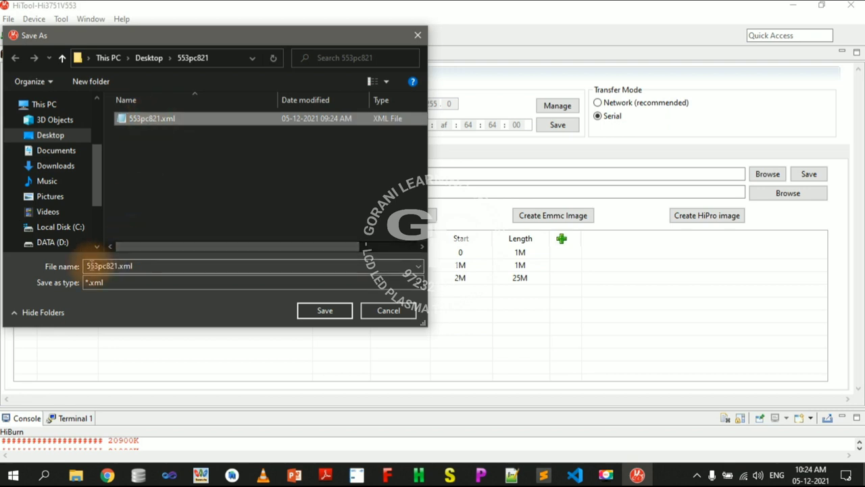
left_click(88, 265)
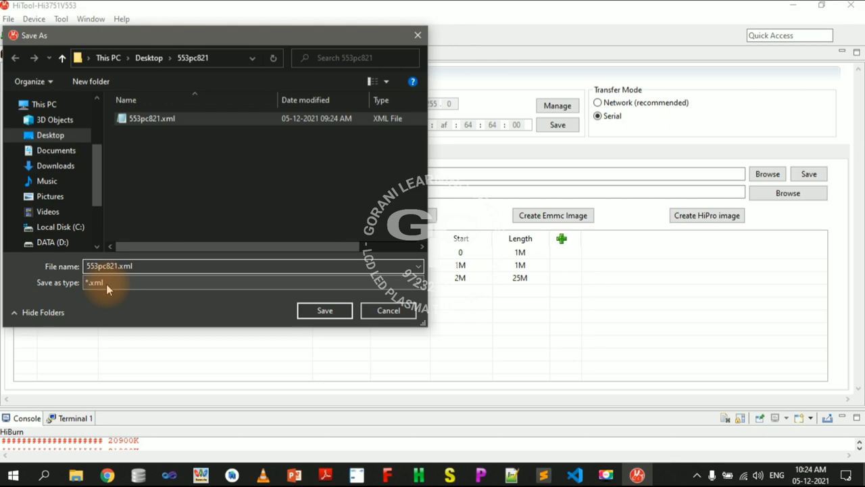
key("Home")
type("2-")
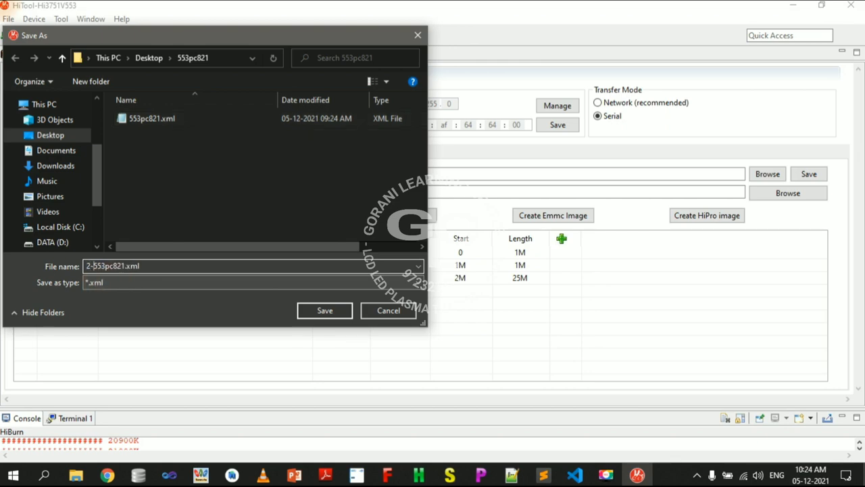
key("Return")
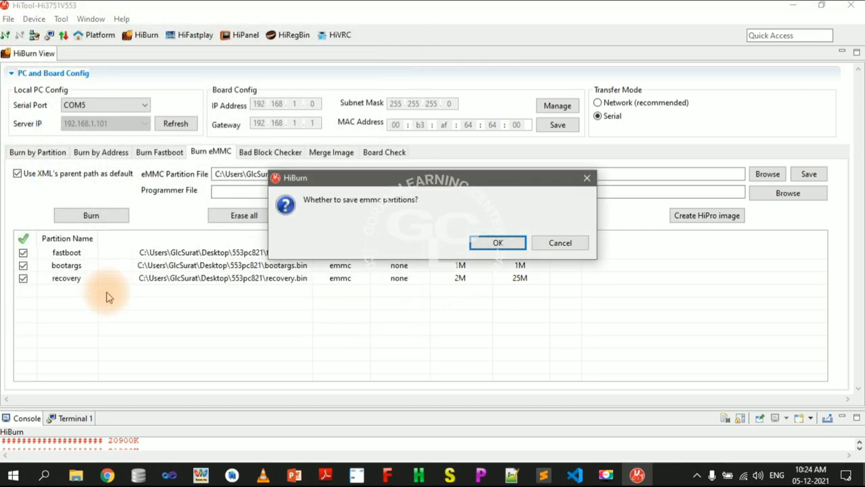
left_click(559, 245)
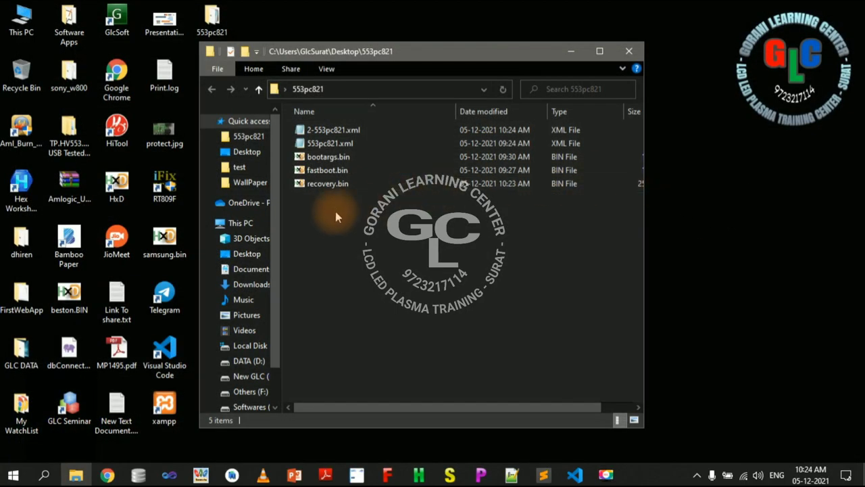
- Refresh the 553pc821 folder and check the sizes of the saved XML and BIN files
right_click(329, 215)
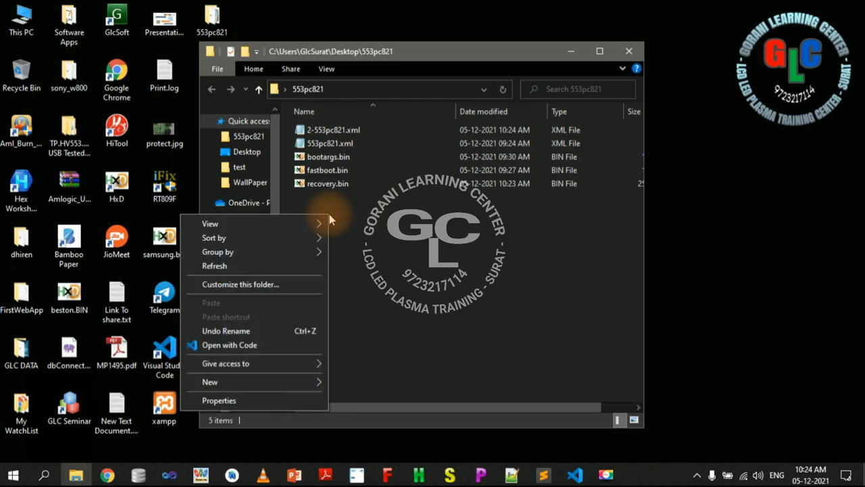
left_click(229, 267)
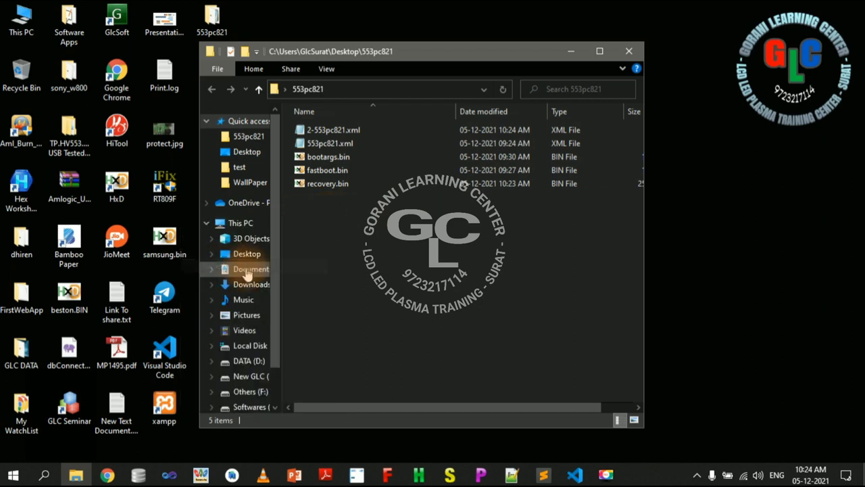
left_click_drag(331, 408, 472, 421)
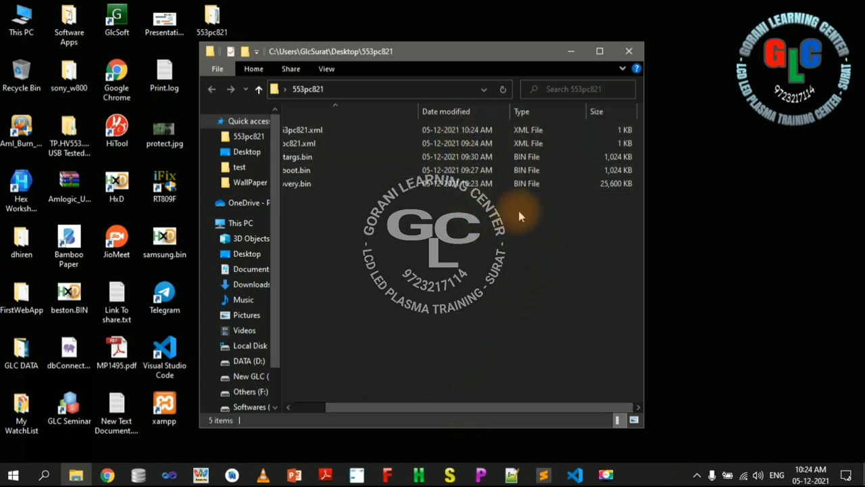
left_click_drag(433, 406, 367, 399)
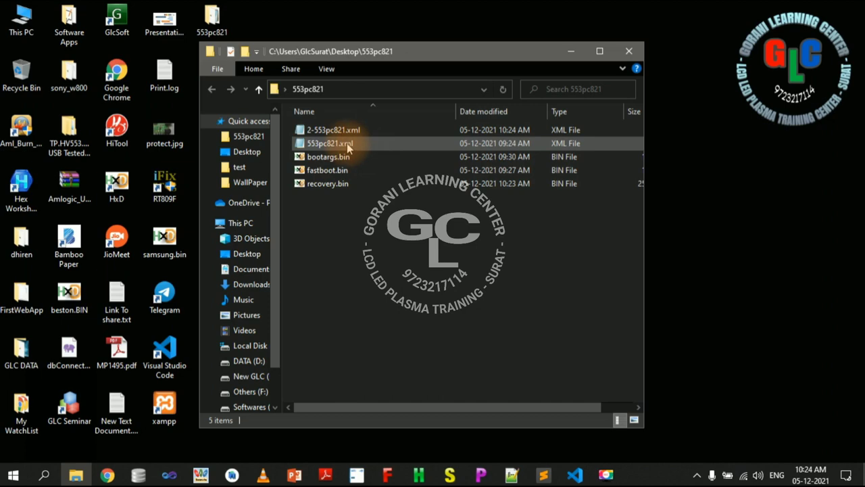
- Open 553pc821.xml in Notepad, widen the window and reduce the text zoom to 70% to read the partition entries, and close it
left_click(348, 148)
double_click(348, 148)
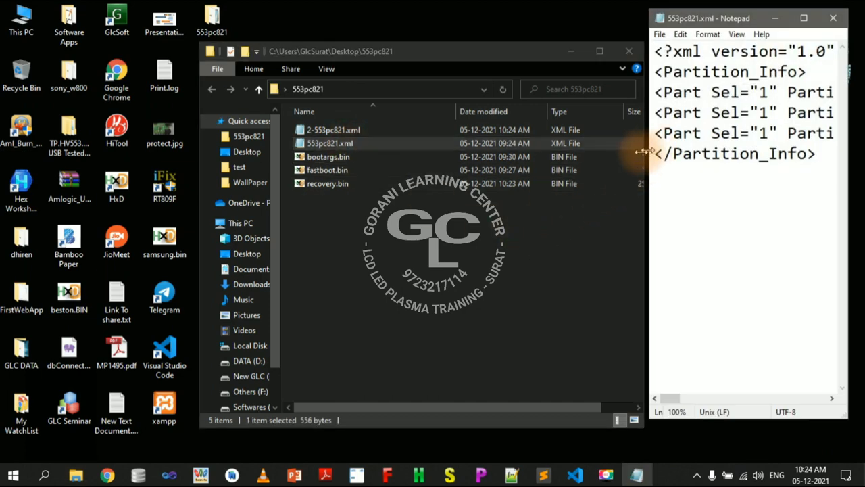
left_click_drag(642, 144, 168, 211)
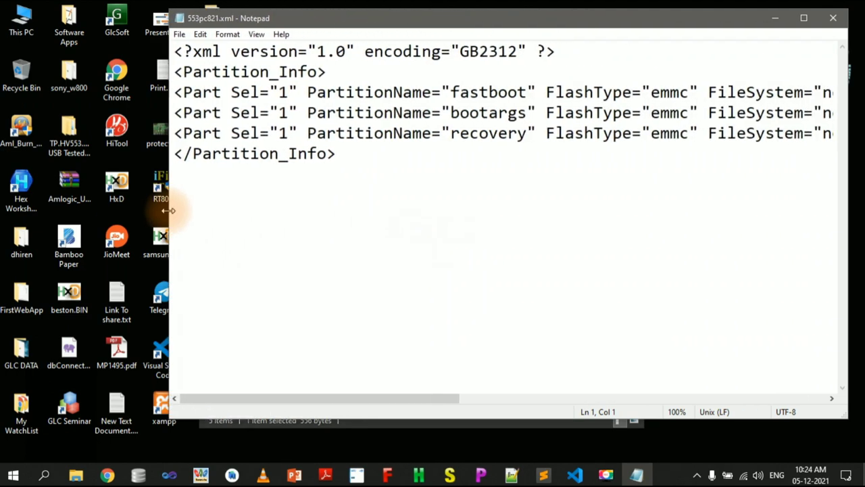
key("ctrl+minus")
key("ctrl+minus")
key("ctrl+minus")
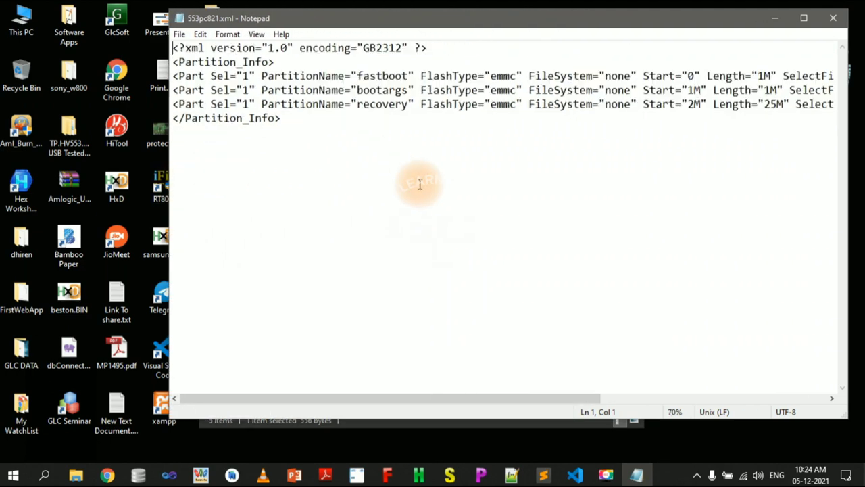
left_click_drag(328, 402, 299, 368)
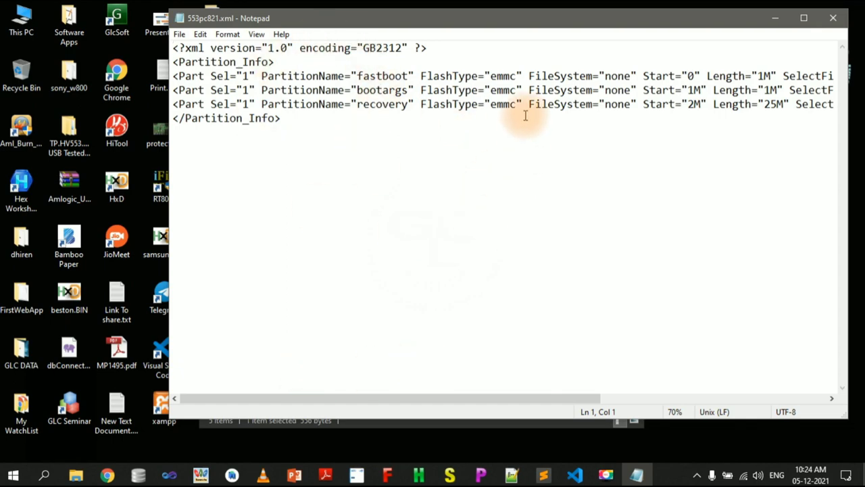
left_click(834, 18)
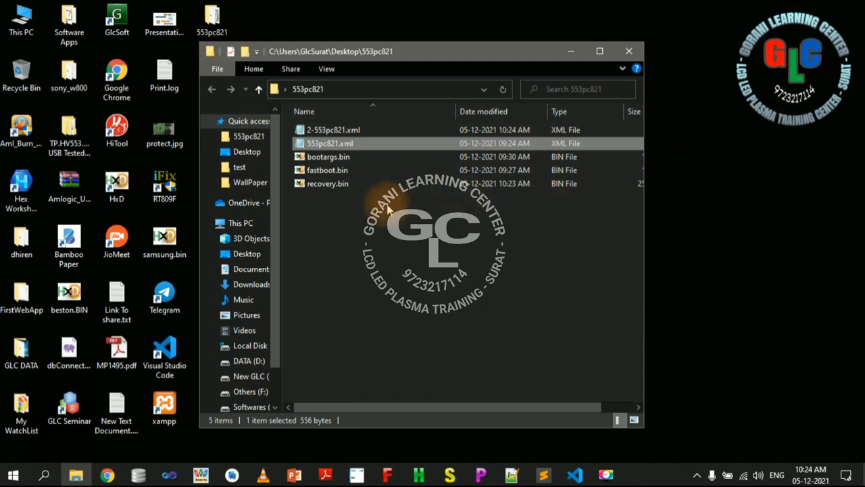
- Open bootargs.bin in HxD, inspect its hex data and decoded boot arguments, and close it
left_click(333, 159)
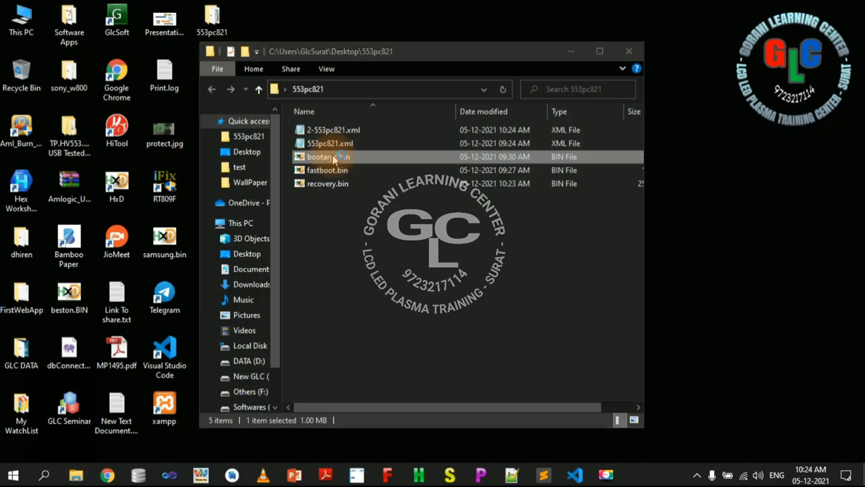
scroll(368, 166, "down", 20)
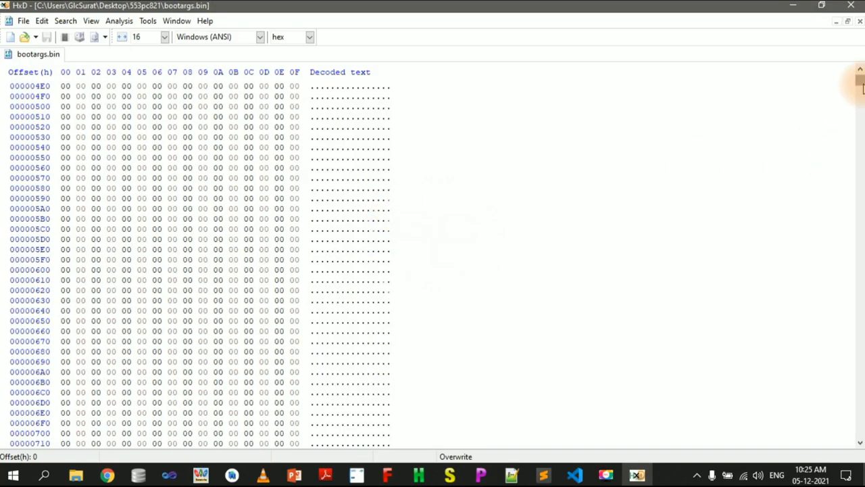
mouse_move(858, 79)
left_mouse_down()
mouse_move(859, 229)
mouse_move(839, 440)
mouse_move(862, 286)
mouse_move(859, 80)
left_mouse_up()
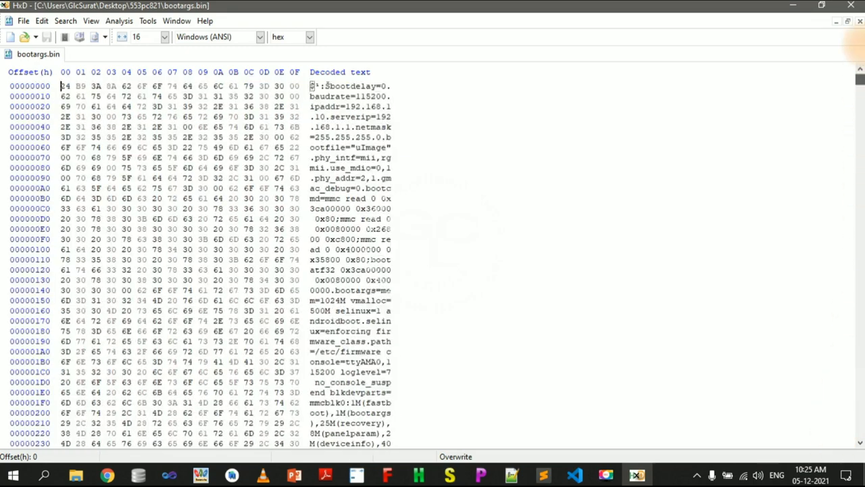
left_click(854, 7)
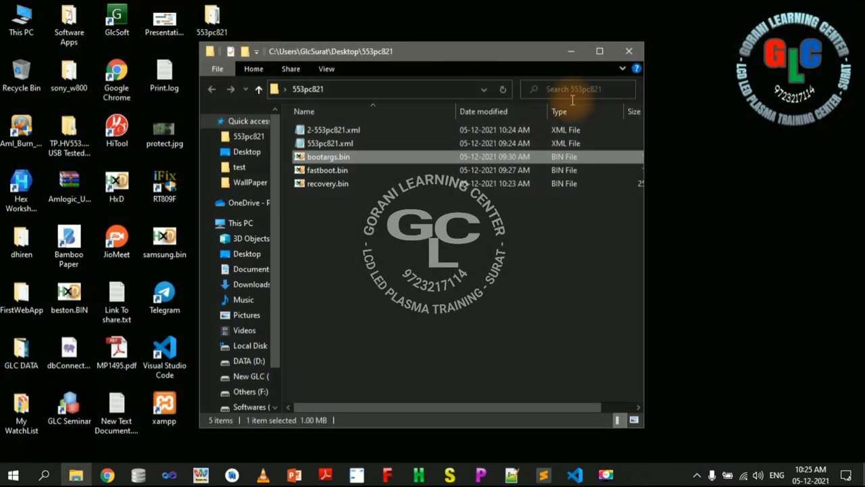
- Open fastboot.bin in HxD, look through its hex data and decoded text, and close it
double_click(349, 174)
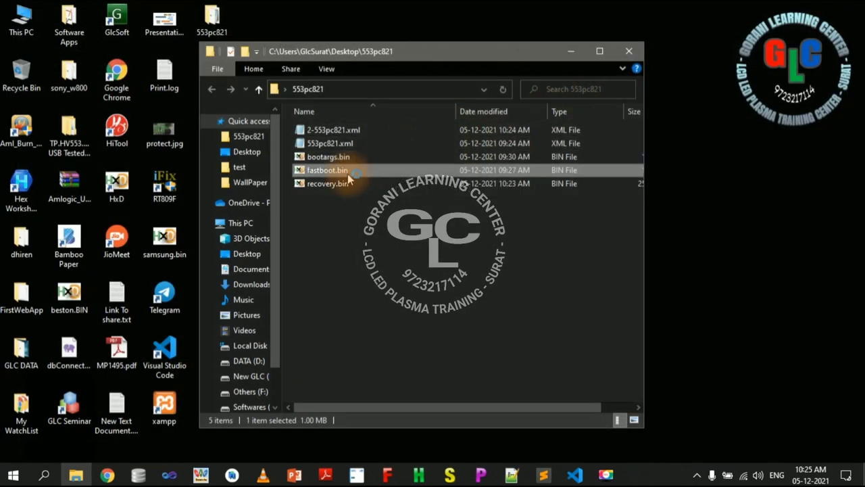
scroll(365, 181, "down", 11)
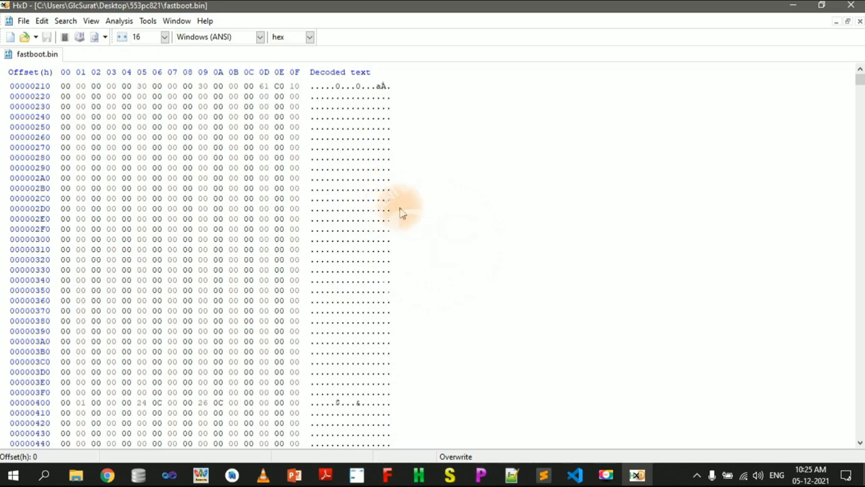
left_click_drag(857, 78, 836, 304)
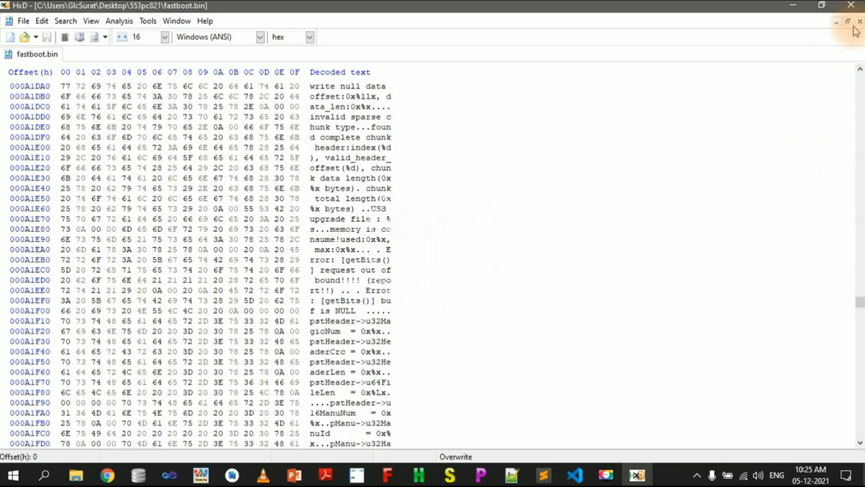
left_click(851, 5)
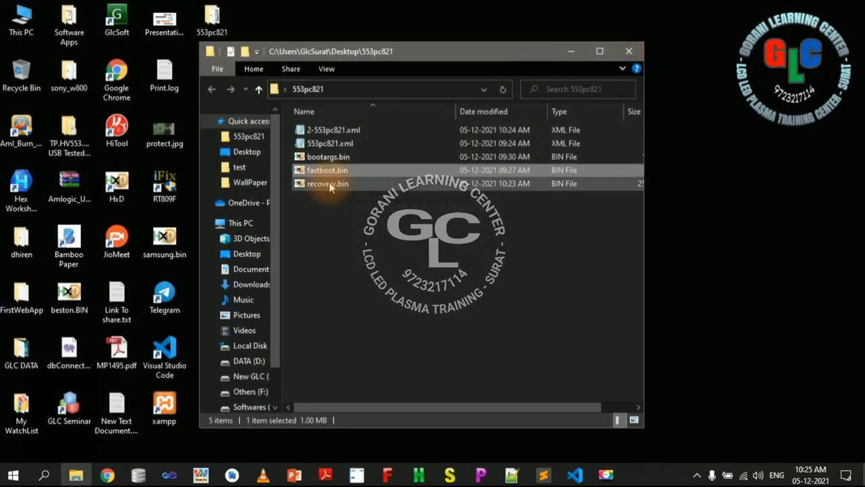
- Open recovery.bin in HxD, look through its contents, and close it to return to the 553pc821 folder
left_click(330, 185)
double_click(329, 186)
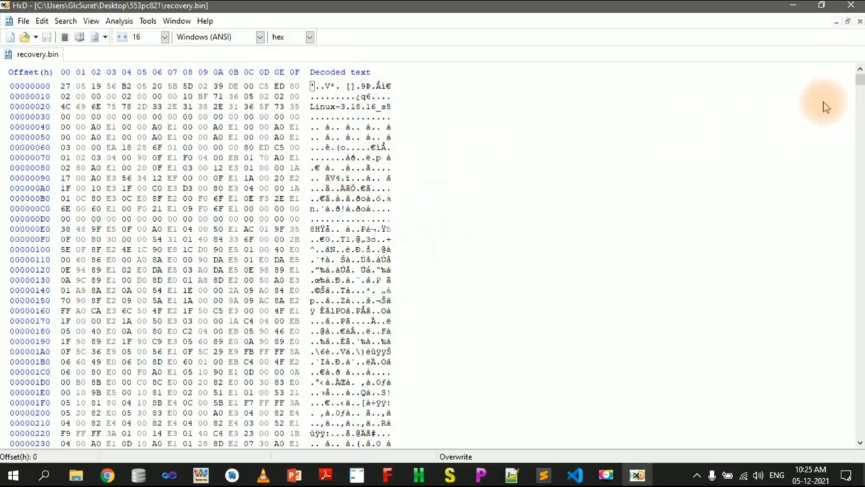
left_click_drag(859, 75, 848, 210)
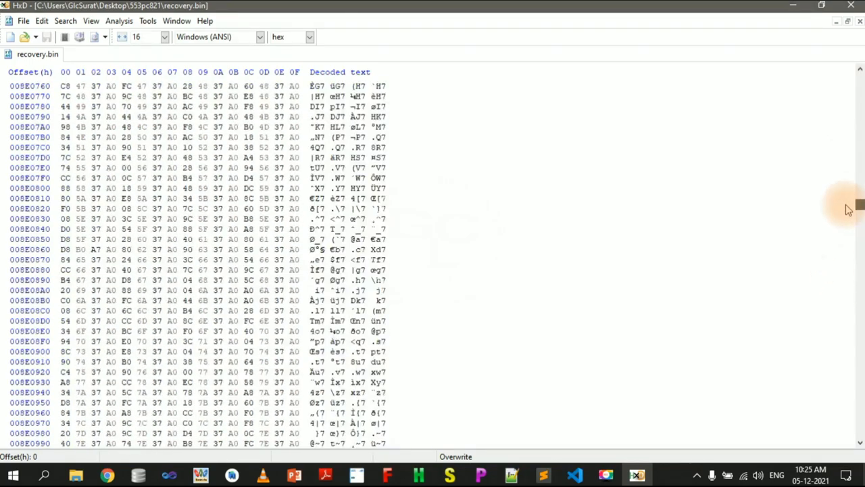
left_click(857, 11)
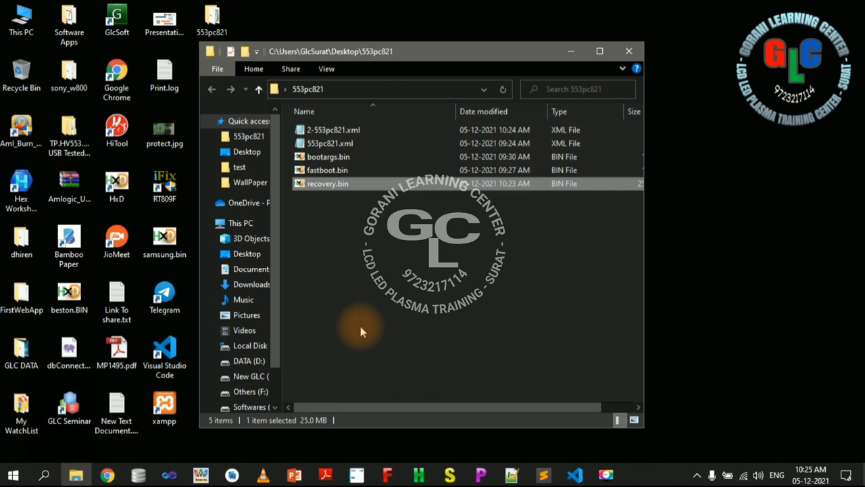
left_click(48, 412)
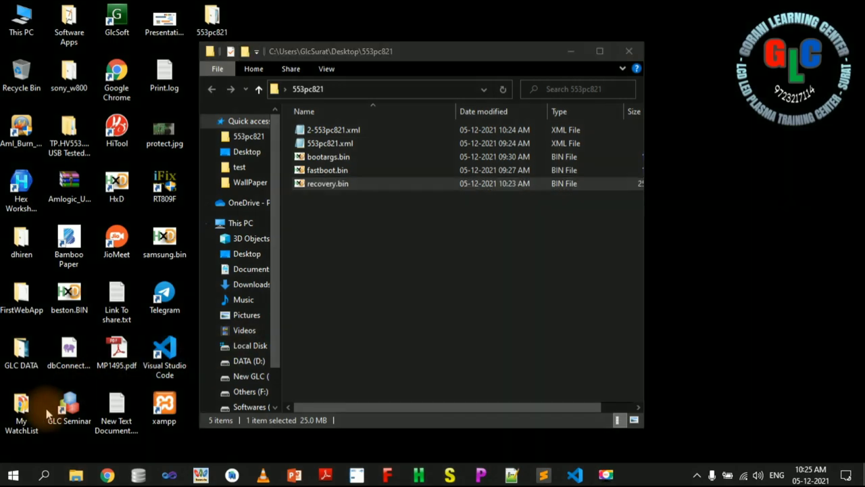